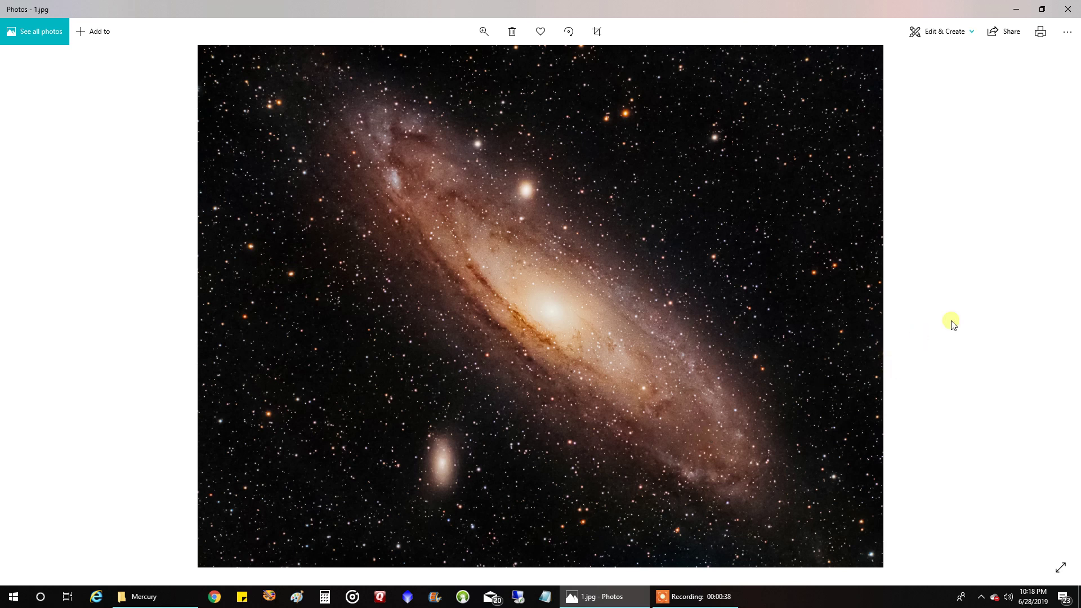
Step: Bring up the Sun photo 2.jpg and multiply 31 by 60 in Calculator
{"action": "left_click", "coordinate": [1055, 309]}
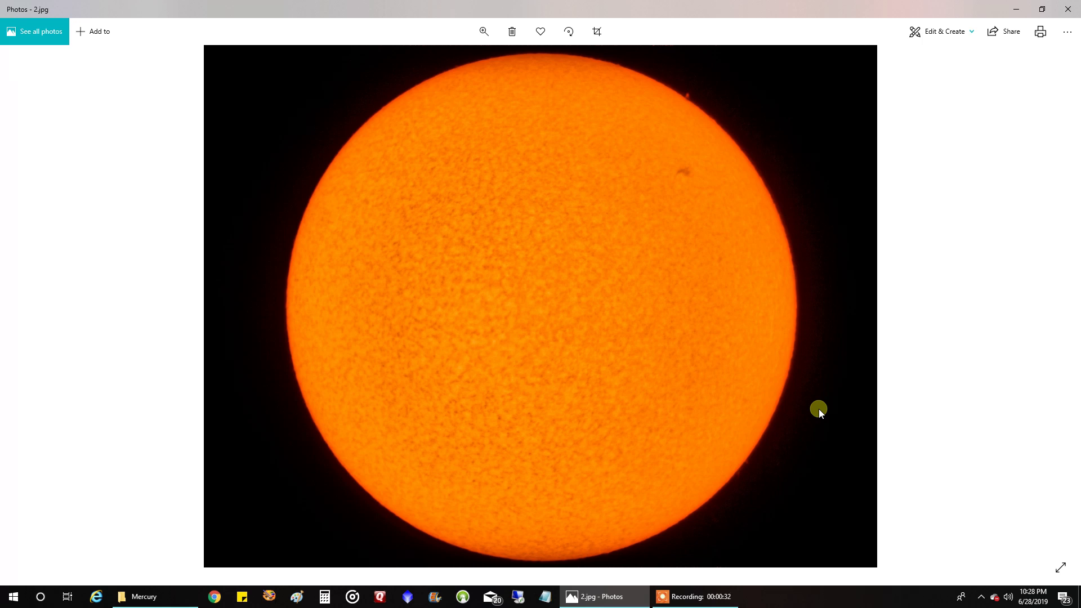
{"action": "left_click", "coordinate": [325, 596]}
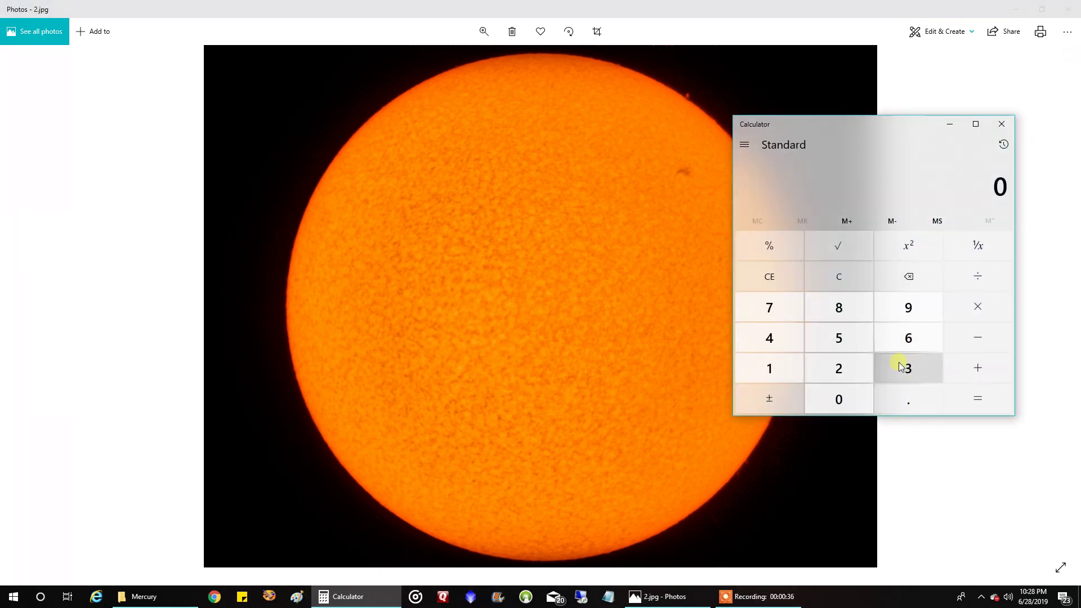
{"action": "left_click", "coordinate": [906, 367]}
{"action": "left_click", "coordinate": [787, 368]}
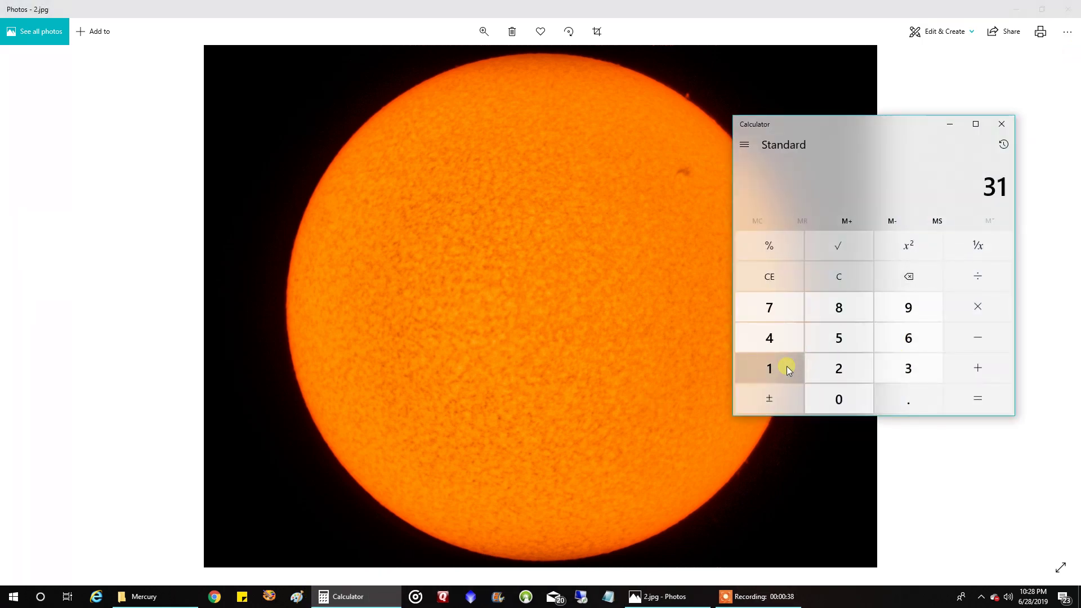
{"action": "left_click", "coordinate": [958, 305]}
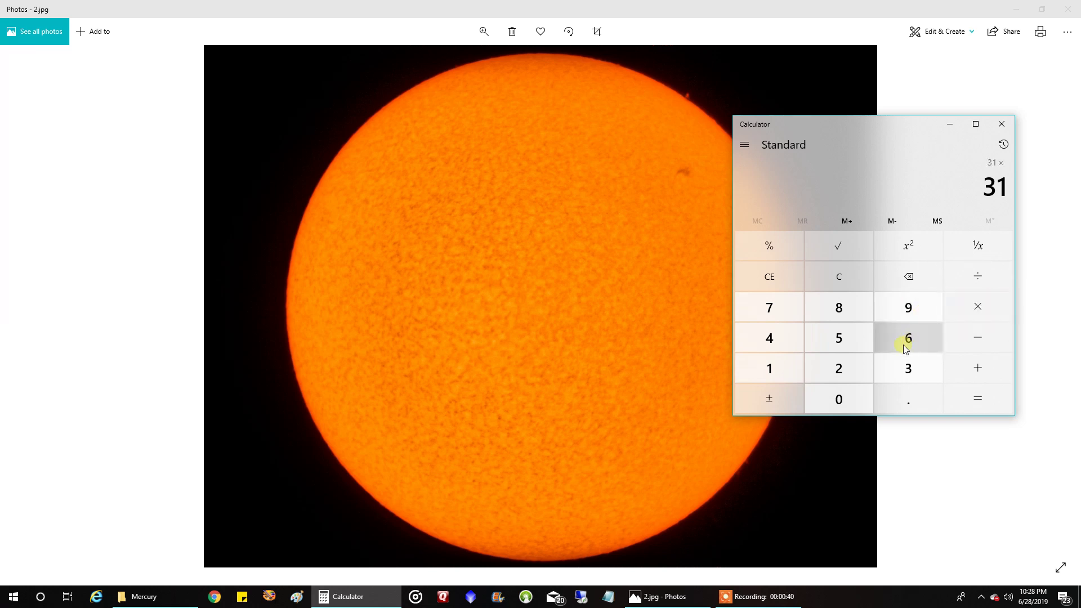
{"action": "left_click", "coordinate": [903, 342]}
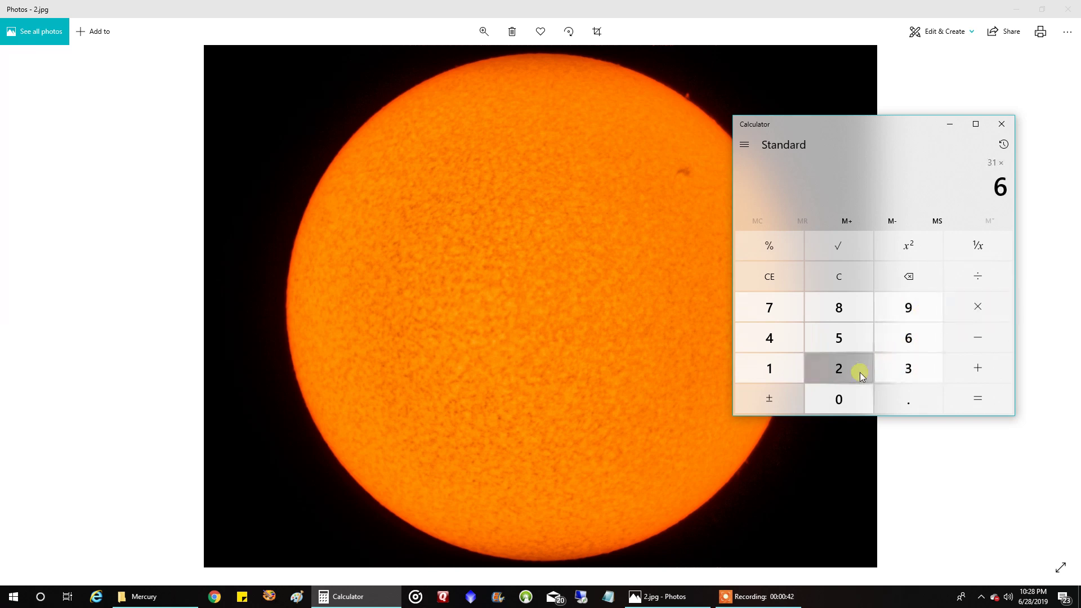
{"action": "left_click", "coordinate": [837, 399]}
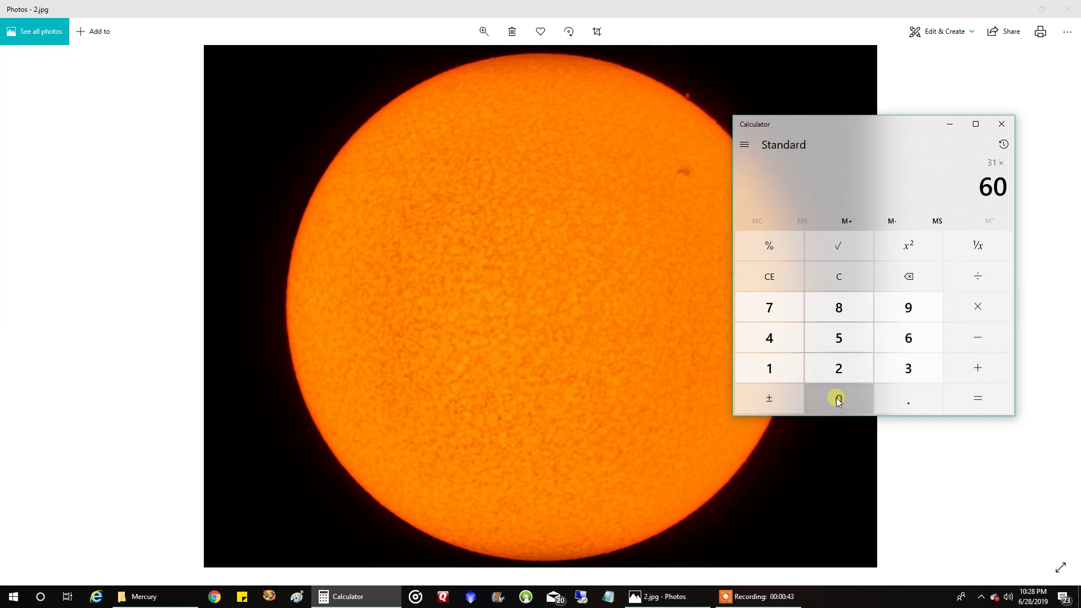
{"action": "left_click", "coordinate": [961, 403]}
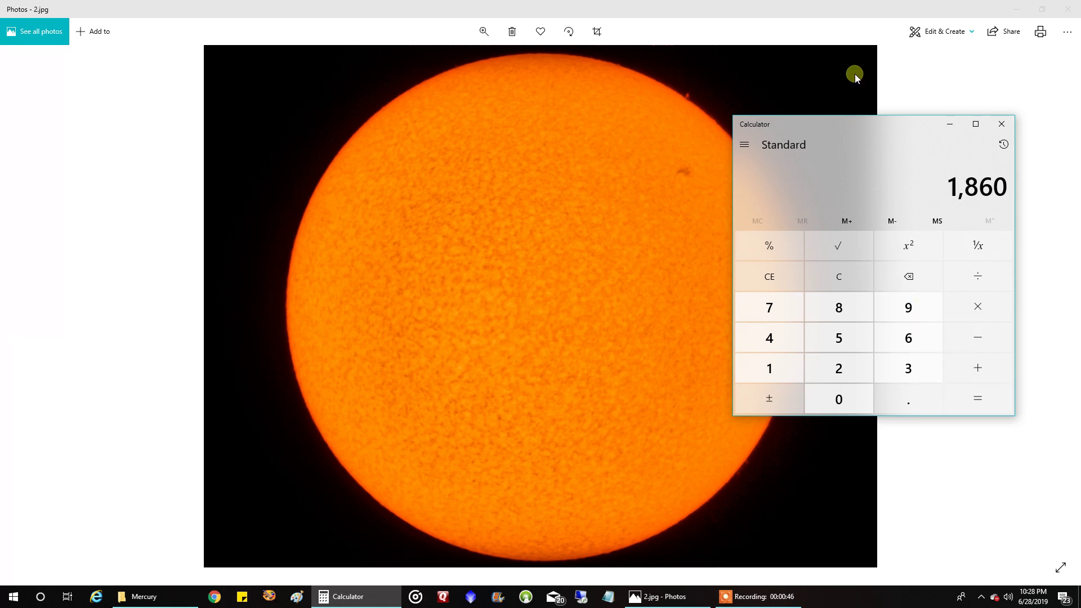
Step: Divide the calculated product by 11 and reposition the calculator beside the Sun photo
{"action": "left_click_drag", "start_coordinate": [849, 124], "coordinate": [888, 122]}
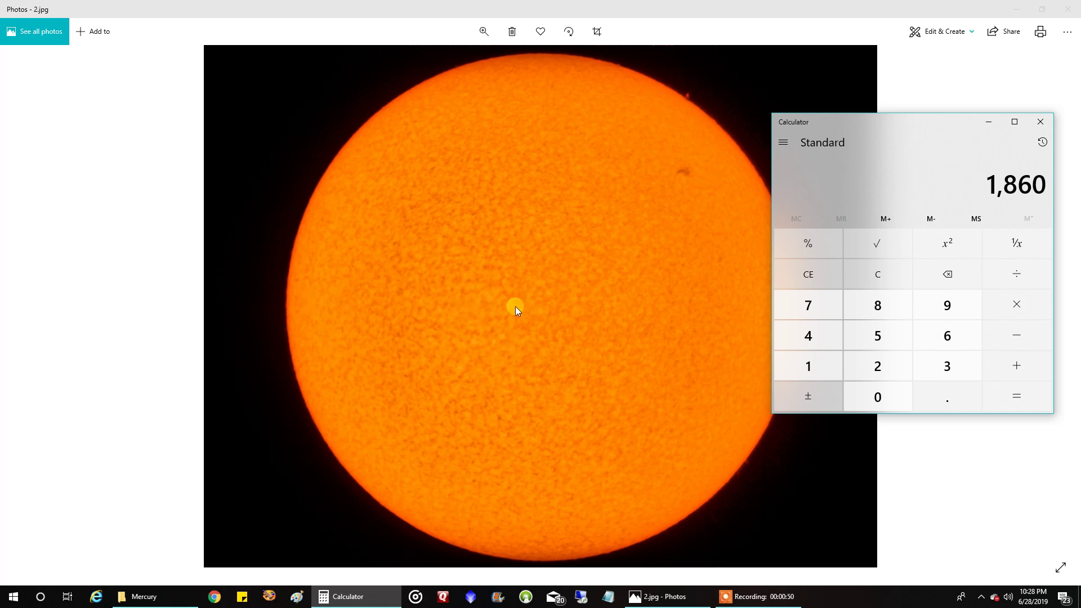
{"action": "left_click_drag", "start_coordinate": [893, 124], "coordinate": [853, 127]}
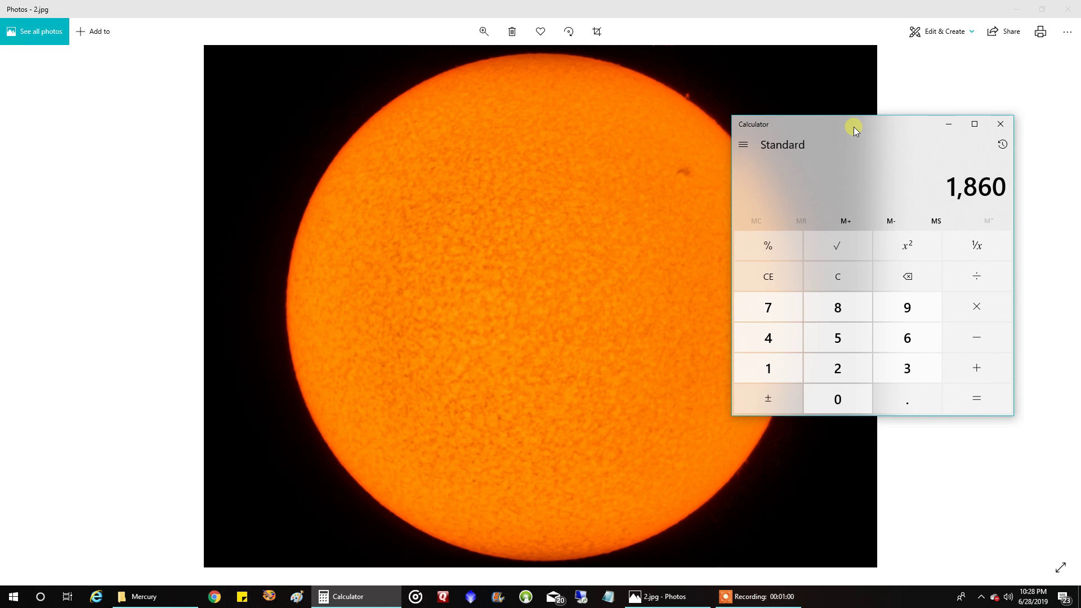
{"action": "key", "text": "slash"}
{"action": "type", "text": "11"}
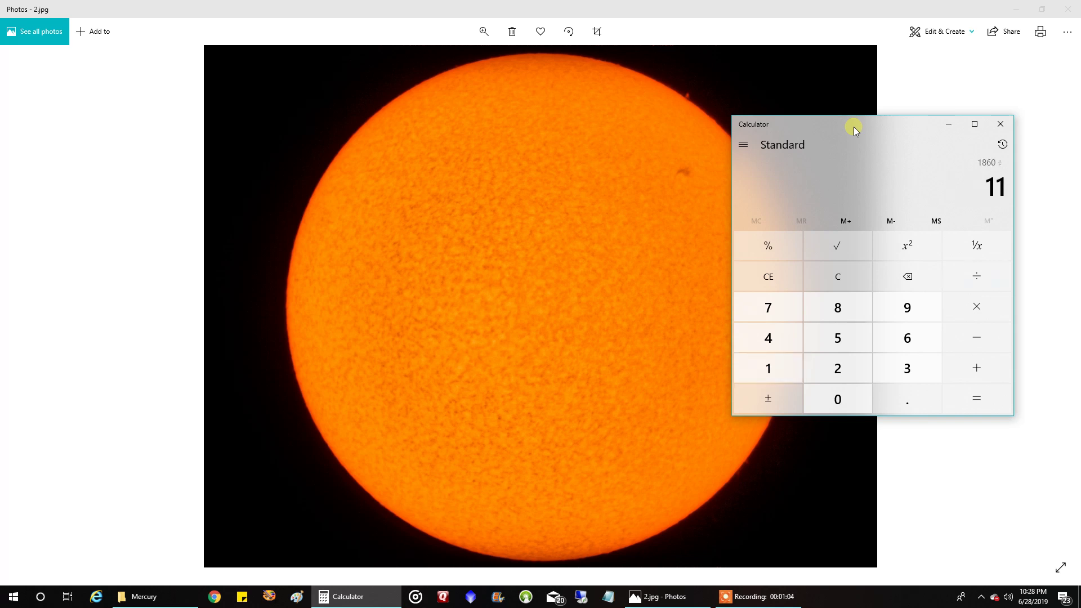
{"action": "key", "text": "Return"}
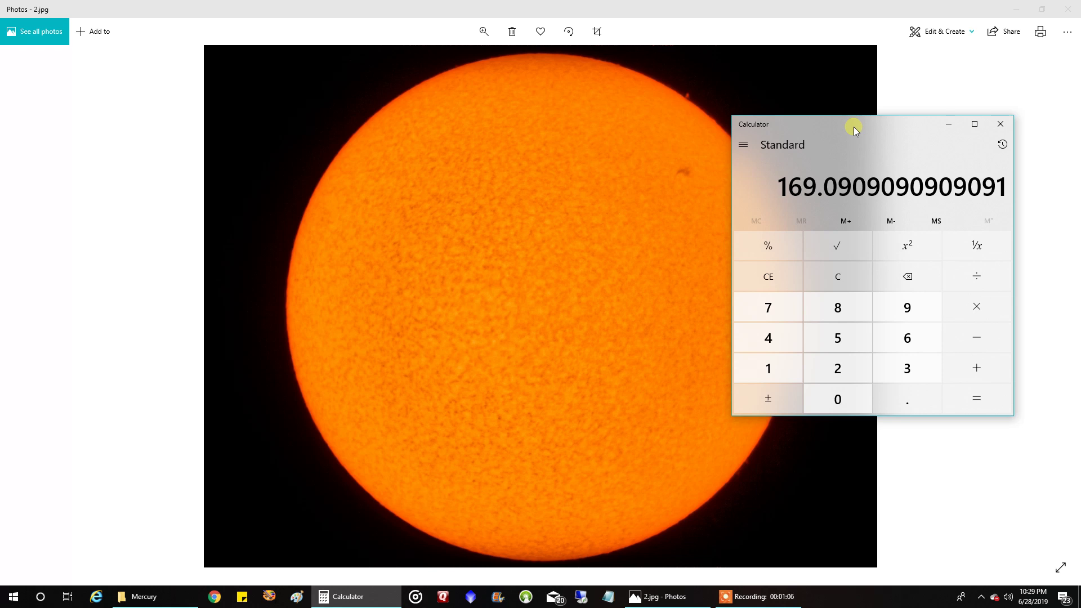
{"action": "left_click_drag", "start_coordinate": [853, 127], "coordinate": [928, 145]}
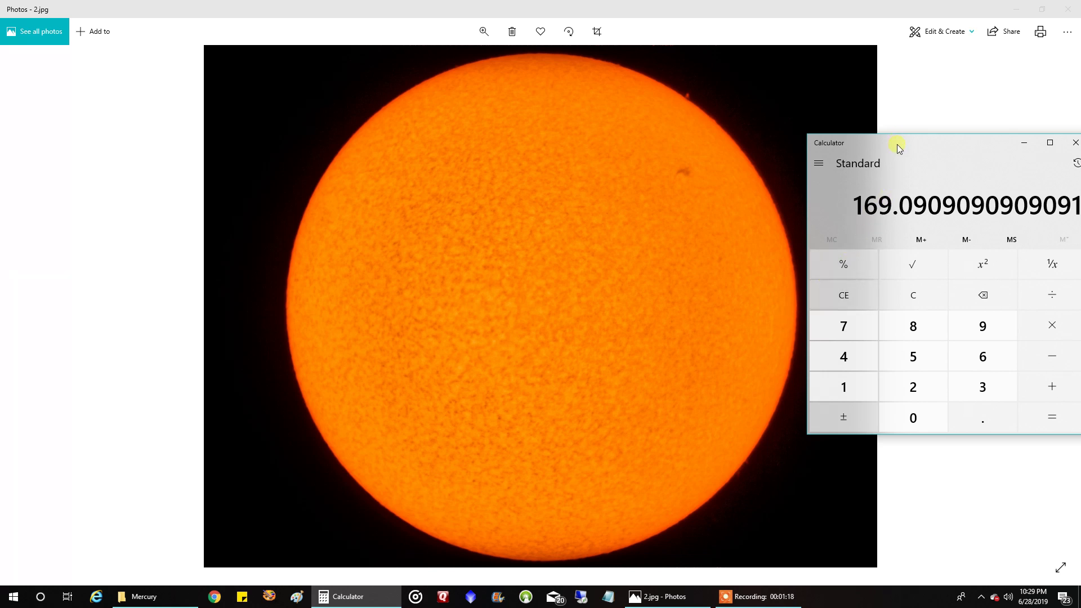
{"action": "left_click_drag", "start_coordinate": [897, 148], "coordinate": [825, 139]}
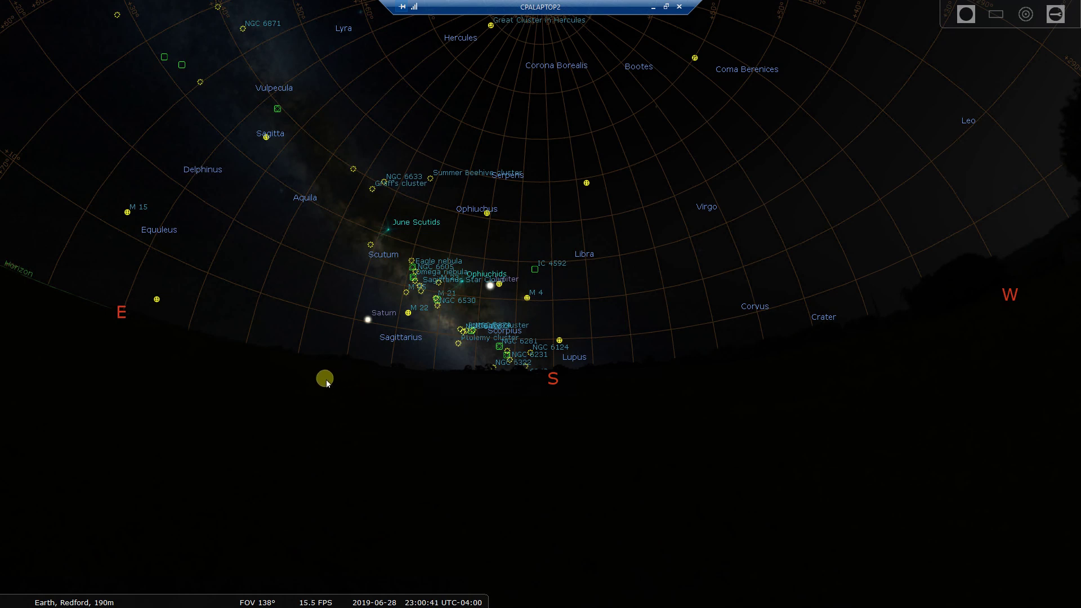
Step: Open the date and time settings in Stellarium and set the simulated month to 11
{"action": "mouse_move", "coordinate": [22, 402]}
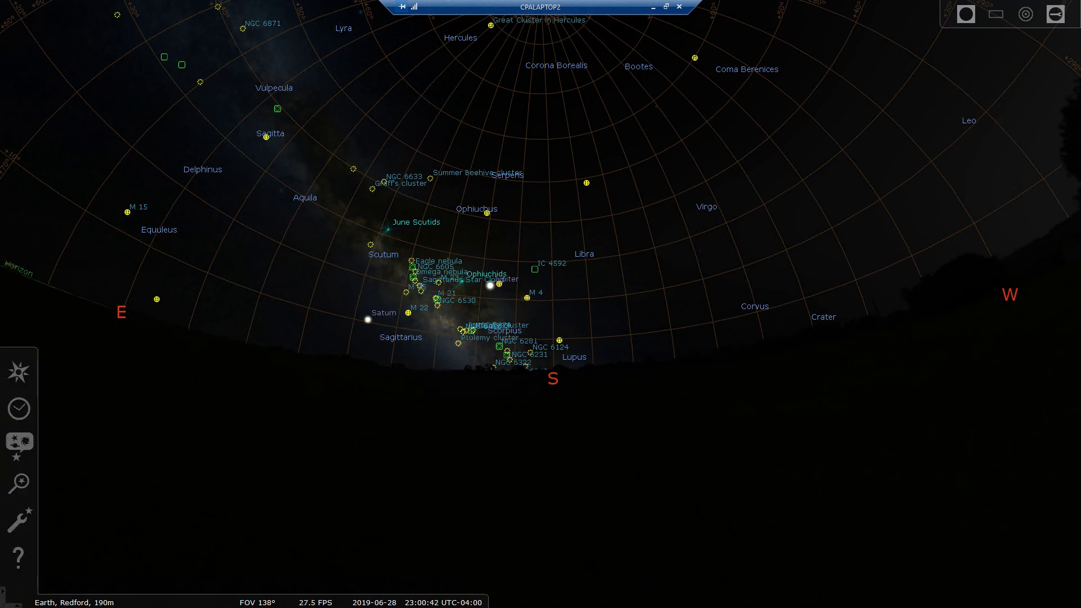
{"action": "left_click", "coordinate": [19, 409]}
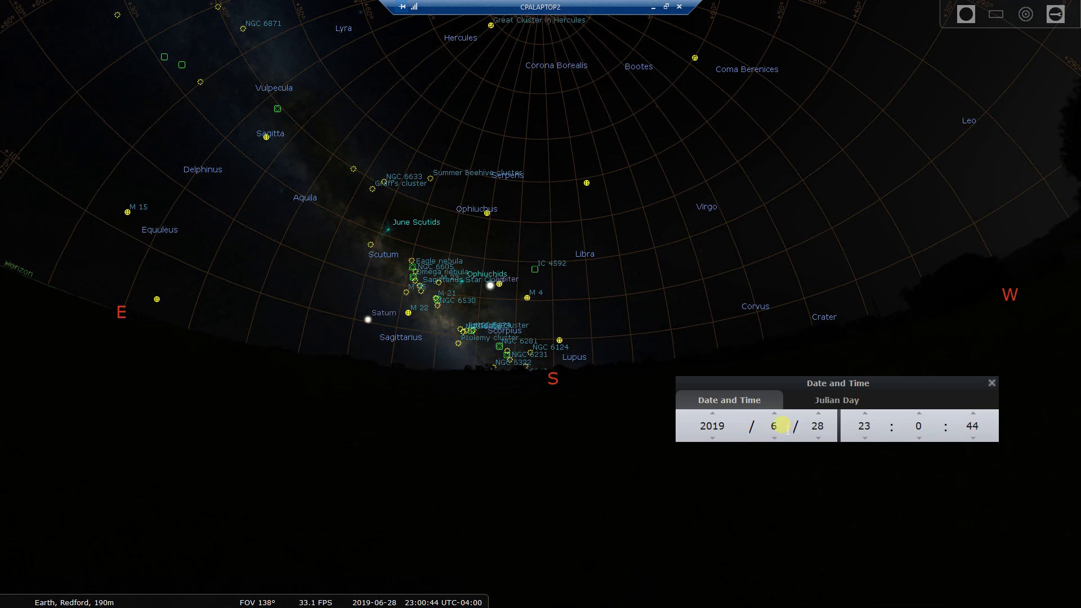
{"action": "left_click", "coordinate": [775, 415]}
{"action": "left_click", "coordinate": [775, 415]}
{"action": "left_click", "coordinate": [775, 415]}
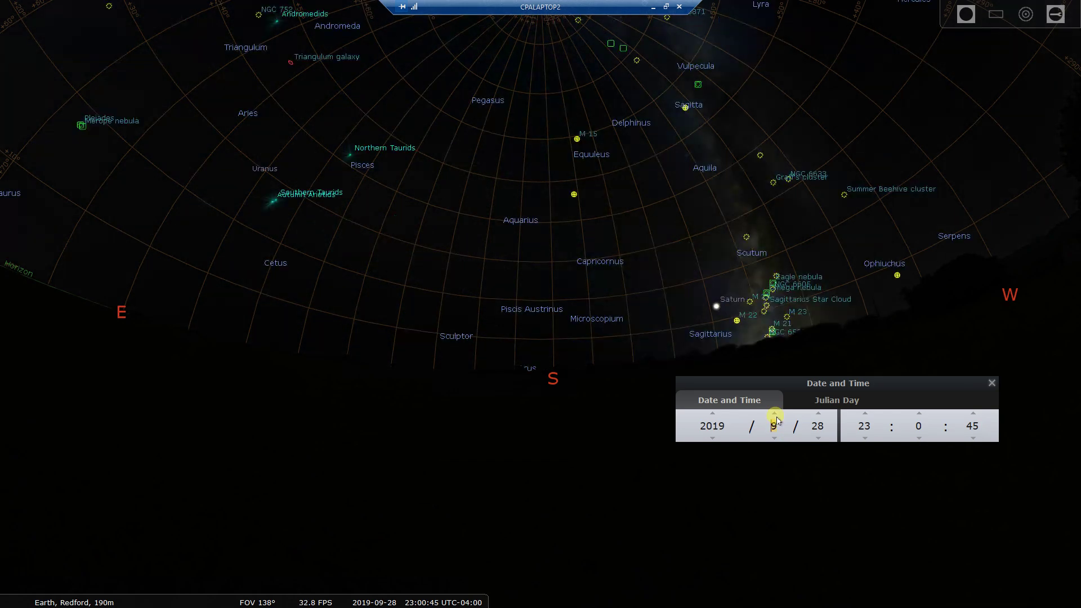
{"action": "left_click", "coordinate": [775, 415]}
{"action": "left_click", "coordinate": [775, 415]}
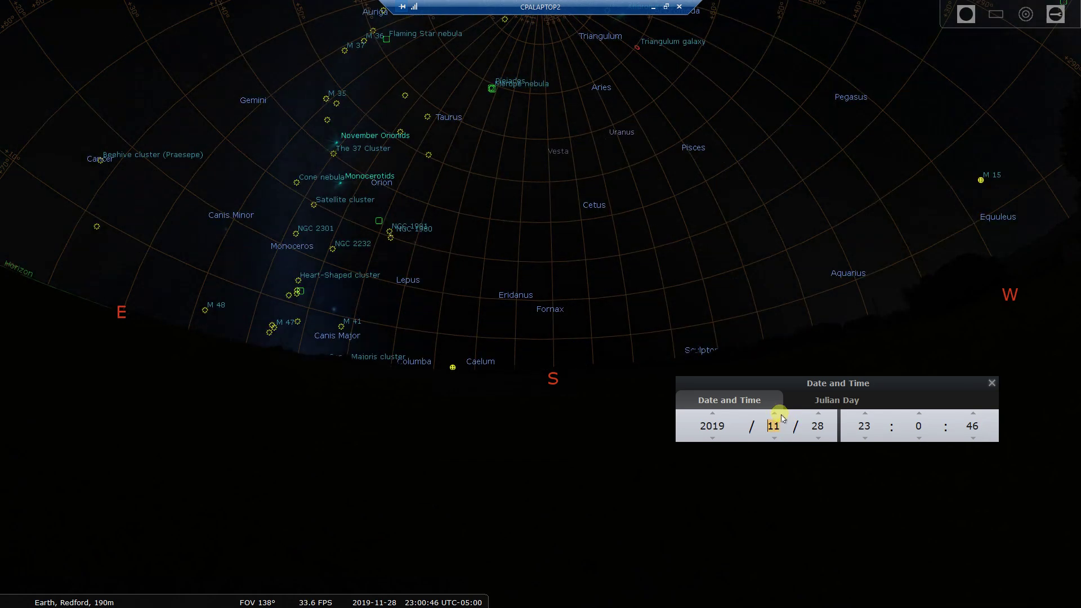
Step: Set the simulated day to 11, giving the date 2019/11/11
{"action": "left_click", "coordinate": [826, 432]}
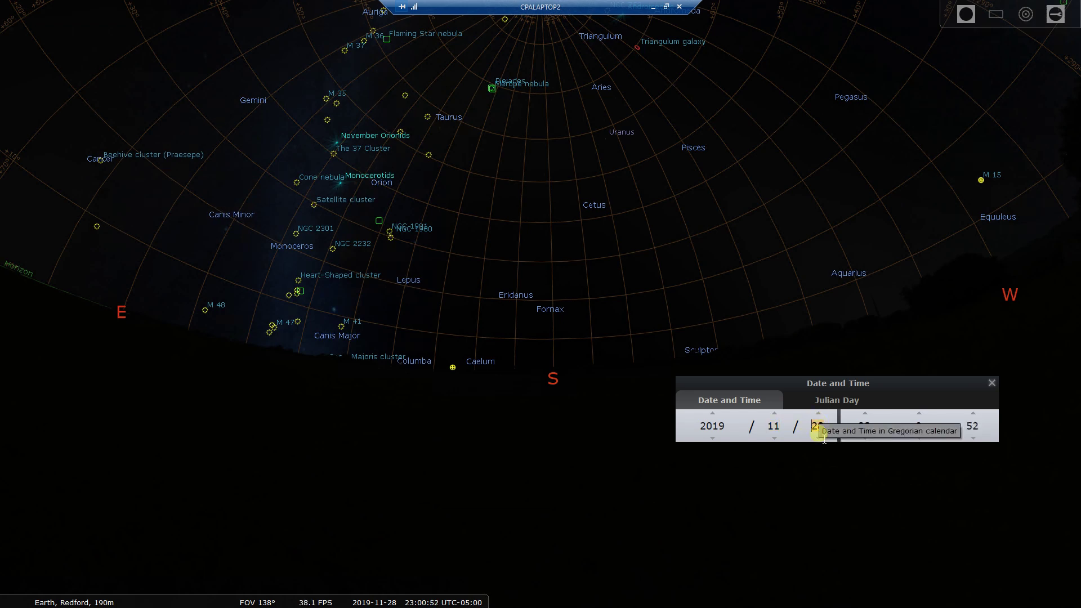
{"action": "scroll", "coordinate": [821, 439], "scroll_direction": "down", "scroll_amount": 5}
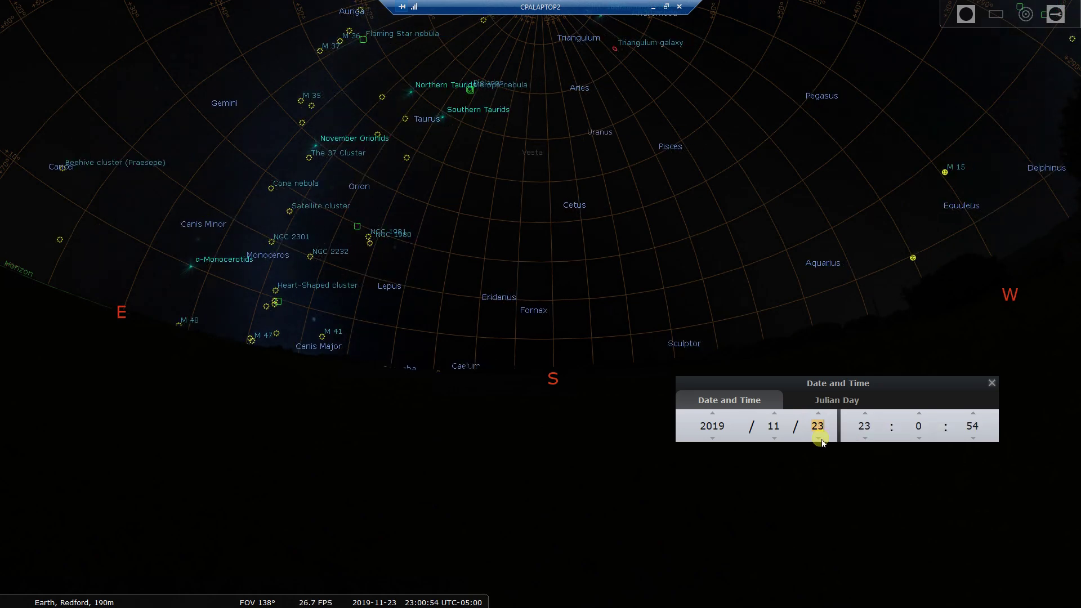
{"action": "scroll", "coordinate": [822, 443], "scroll_direction": "down", "scroll_amount": 10}
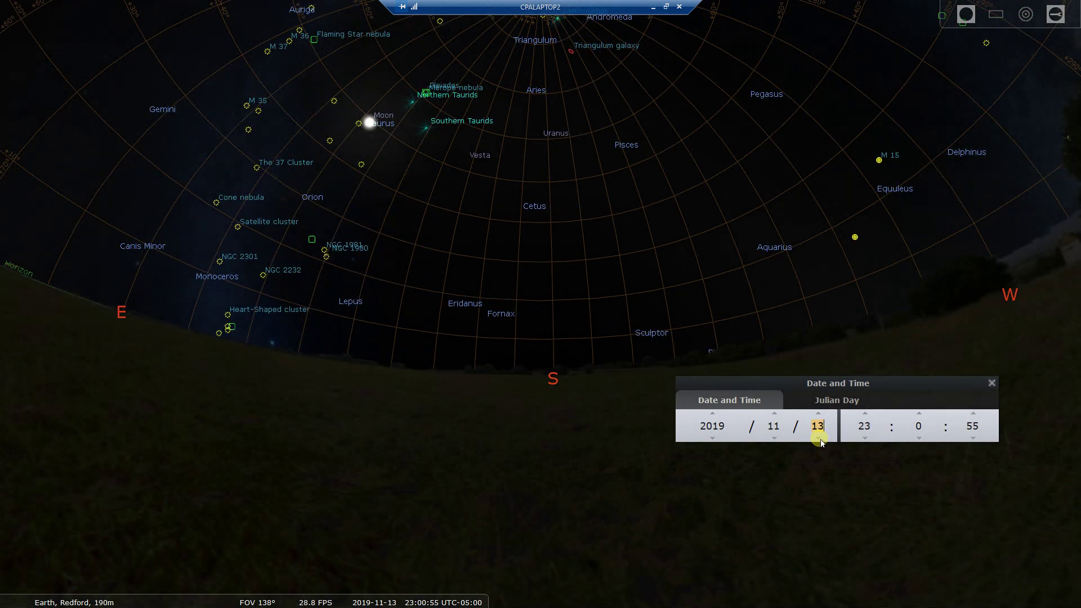
{"action": "scroll", "coordinate": [821, 443], "scroll_direction": "down", "scroll_amount": 2}
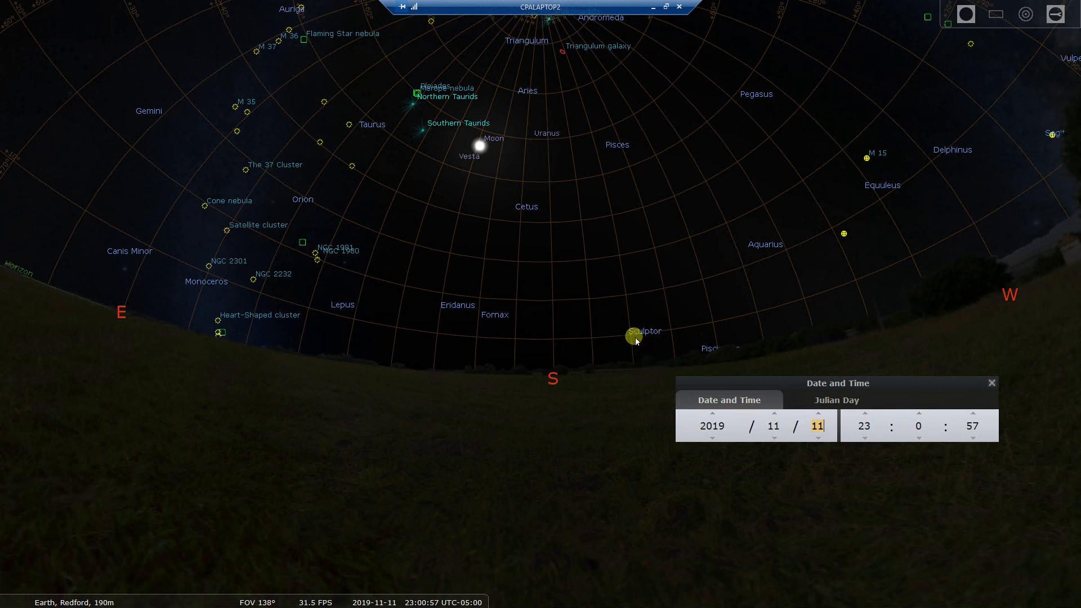
Step: Search for the planet Mercury and centre the sky view on it
{"action": "key", "text": "F3"}
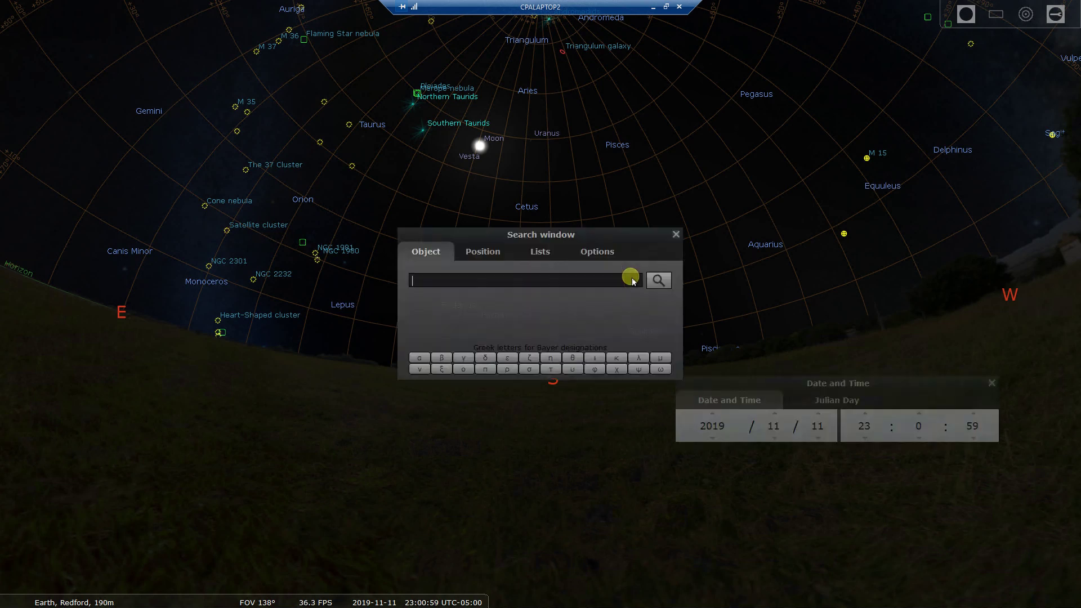
{"action": "type", "text": "merr"}
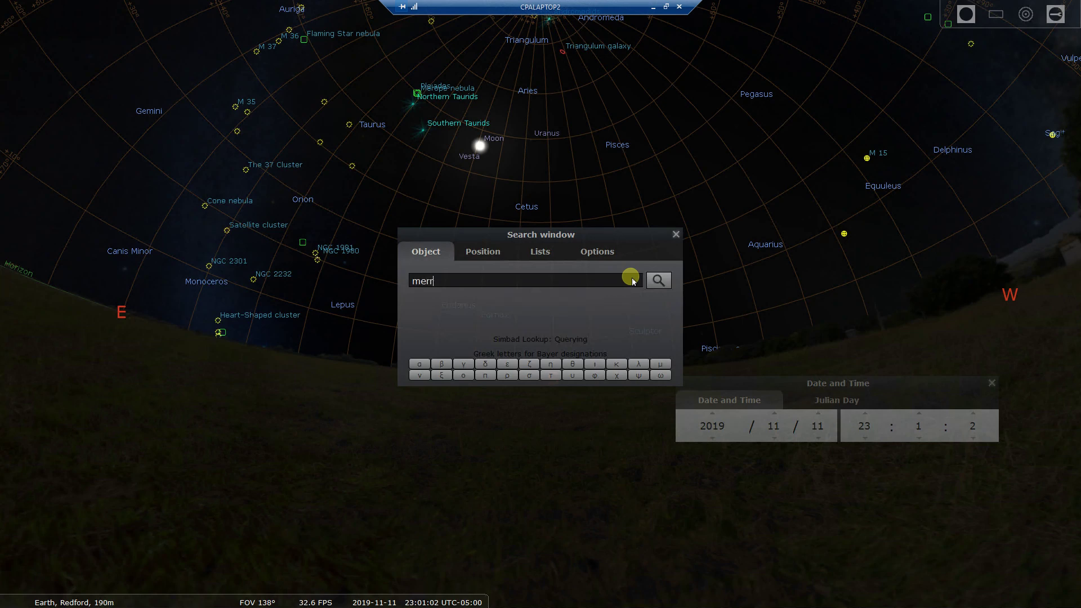
{"action": "key", "text": "BackSpace"}
{"action": "type", "text": "c"}
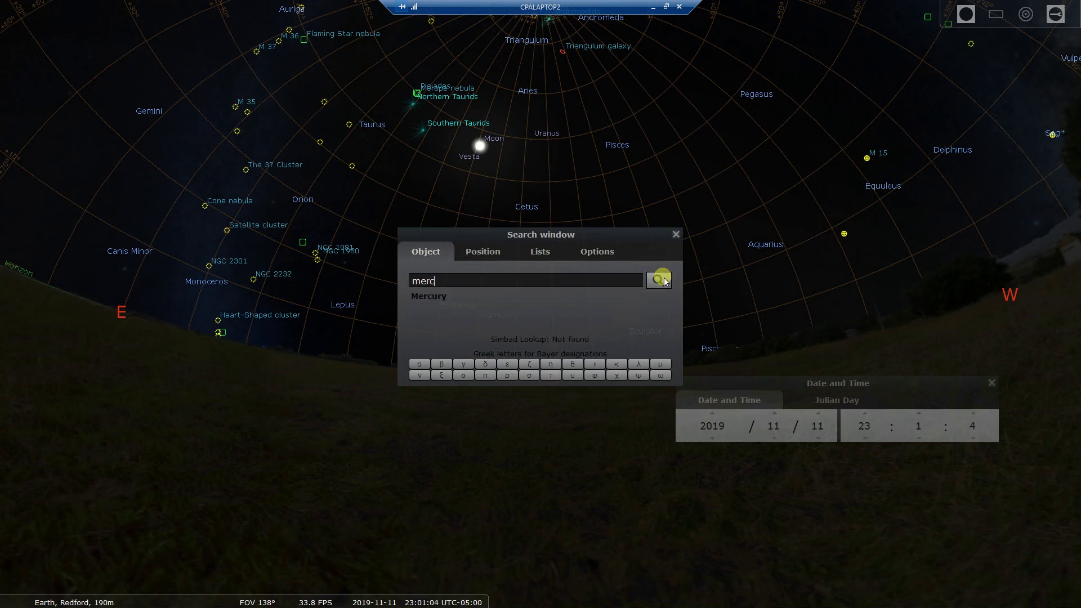
{"action": "left_click", "coordinate": [661, 280]}
Step: Set the simulated hour back to 13 for daytime on 2019/11/11
{"action": "left_click", "coordinate": [788, 397]}
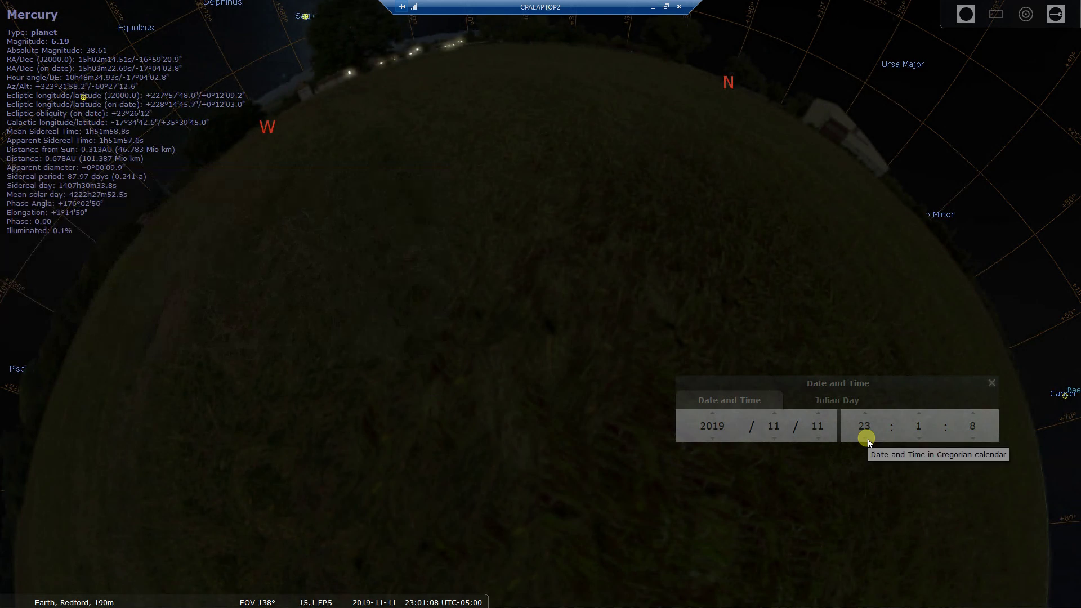
{"action": "scroll", "coordinate": [868, 443], "scroll_direction": "down", "scroll_amount": 4}
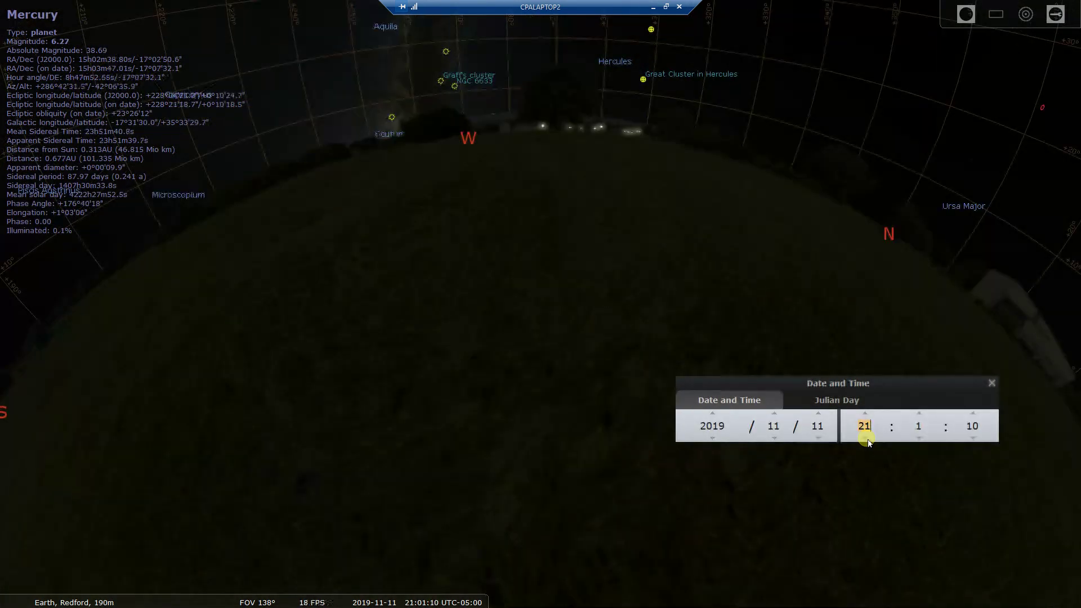
{"action": "scroll", "coordinate": [868, 442], "scroll_direction": "down", "scroll_amount": 1}
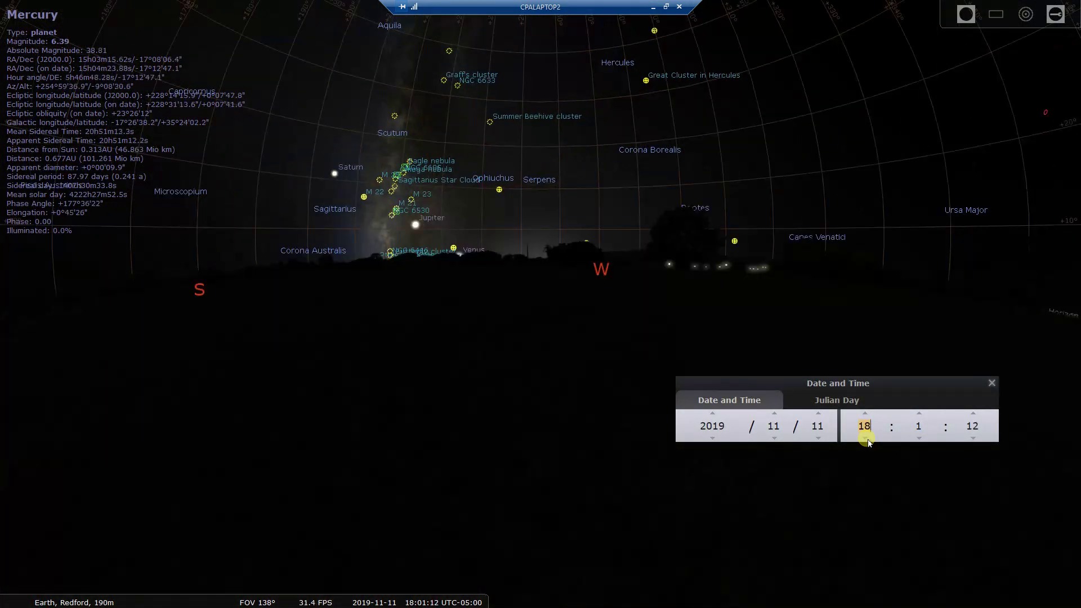
{"action": "scroll", "coordinate": [868, 443], "scroll_direction": "down", "scroll_amount": 3}
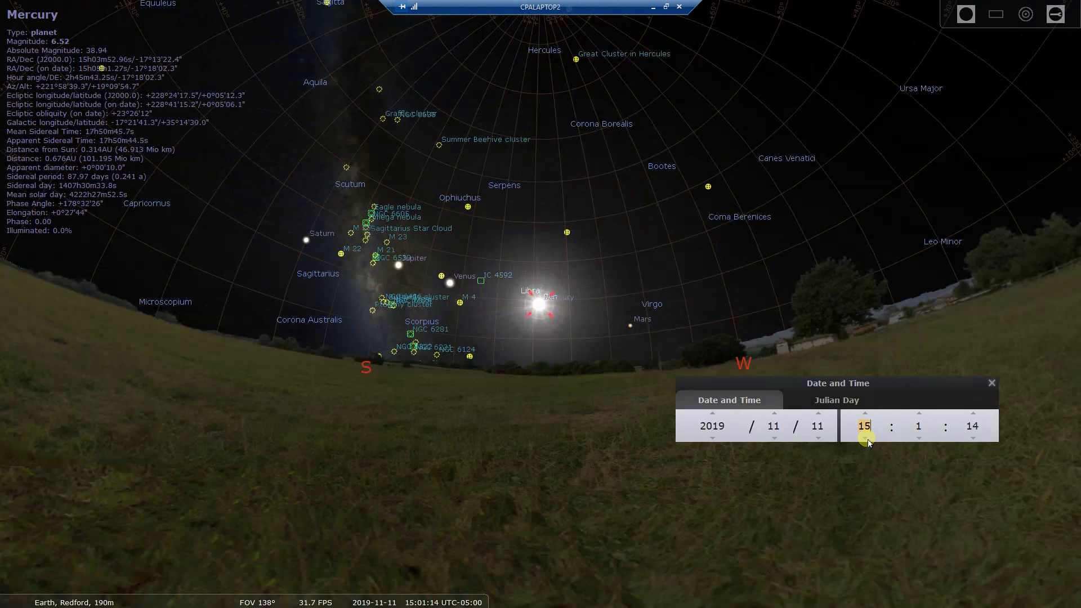
{"action": "scroll", "coordinate": [868, 443], "scroll_direction": "down", "scroll_amount": 2}
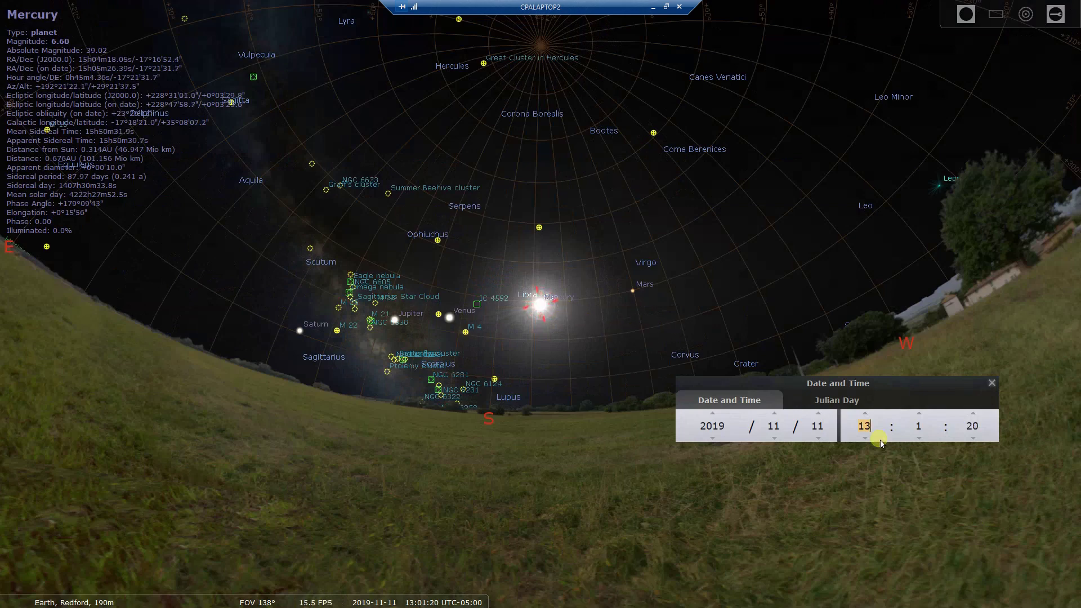
Step: Turn the simulated hour back to 8 to follow Mercury across the Sun's disc
{"action": "scroll", "coordinate": [481, 305], "scroll_direction": "up", "scroll_amount": 6}
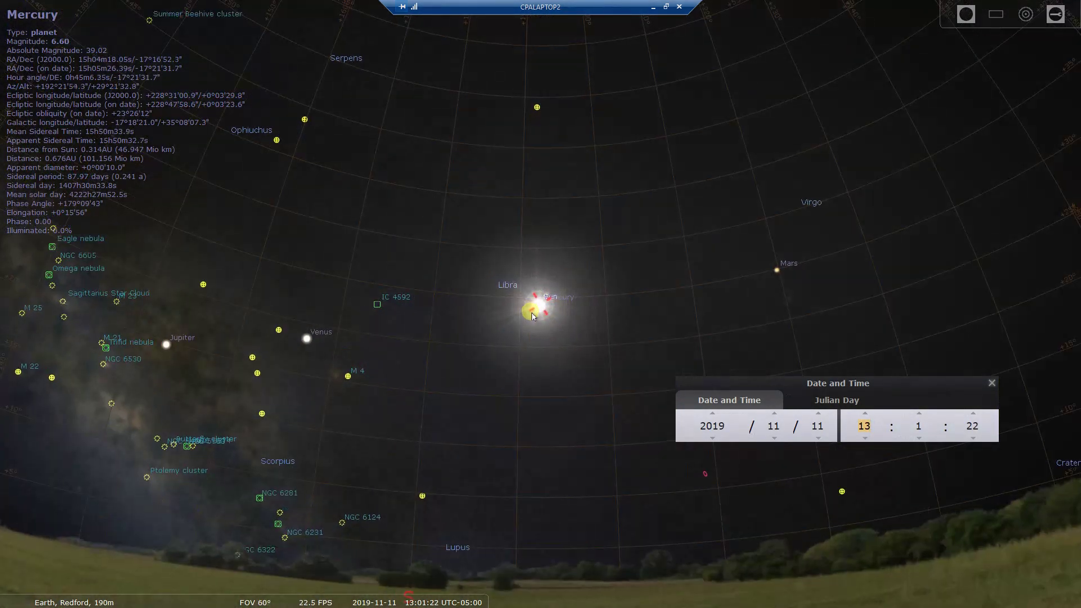
{"action": "scroll", "coordinate": [523, 319], "scroll_direction": "up", "scroll_amount": 5}
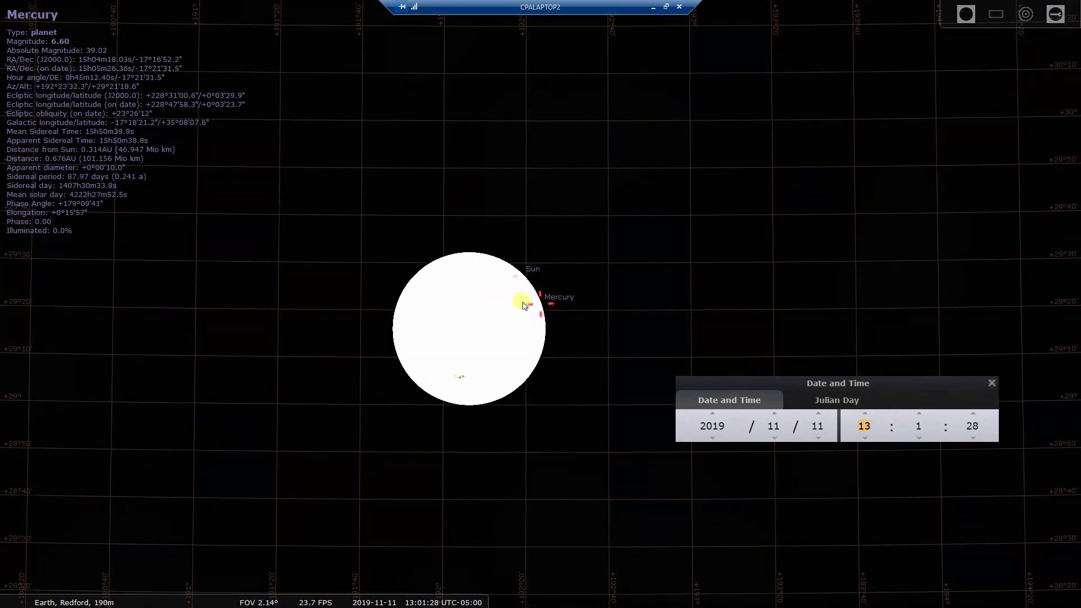
{"action": "left_click", "coordinate": [865, 439]}
{"action": "left_click", "coordinate": [865, 439]}
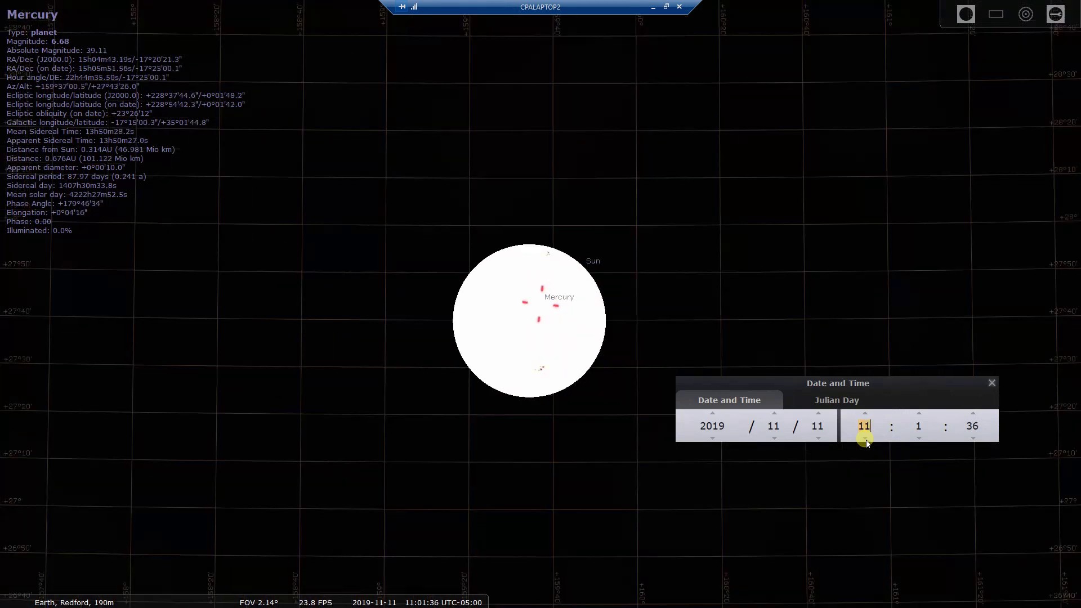
{"action": "left_click", "coordinate": [865, 439]}
{"action": "left_click", "coordinate": [865, 439]}
{"action": "left_click", "coordinate": [865, 439]}
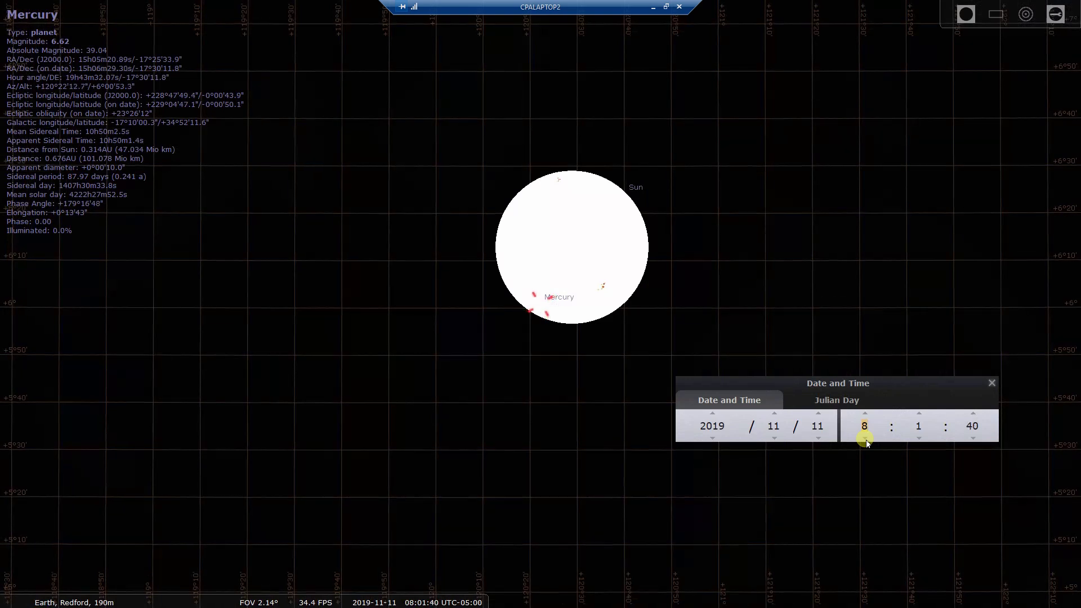
{"action": "left_click", "coordinate": [865, 439]}
{"action": "left_click", "coordinate": [865, 414]}
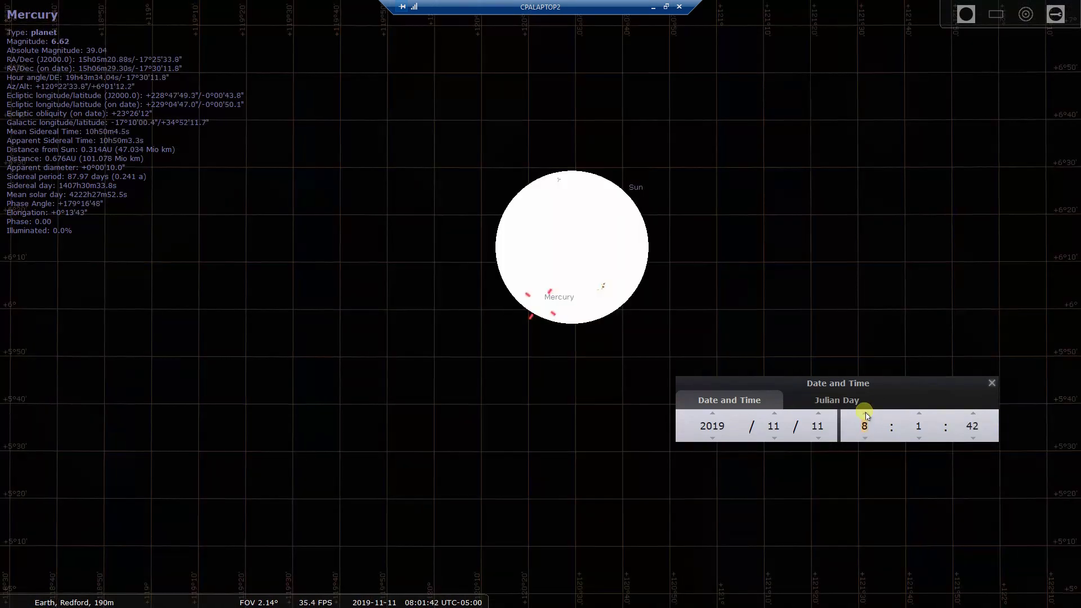
Step: Turn the simulated time back to 7:36 on 2019/11/11 to bring Mercury to the Sun's edge
{"action": "left_click", "coordinate": [918, 438]}
{"action": "scroll", "coordinate": [918, 439], "scroll_direction": "down", "scroll_amount": 10}
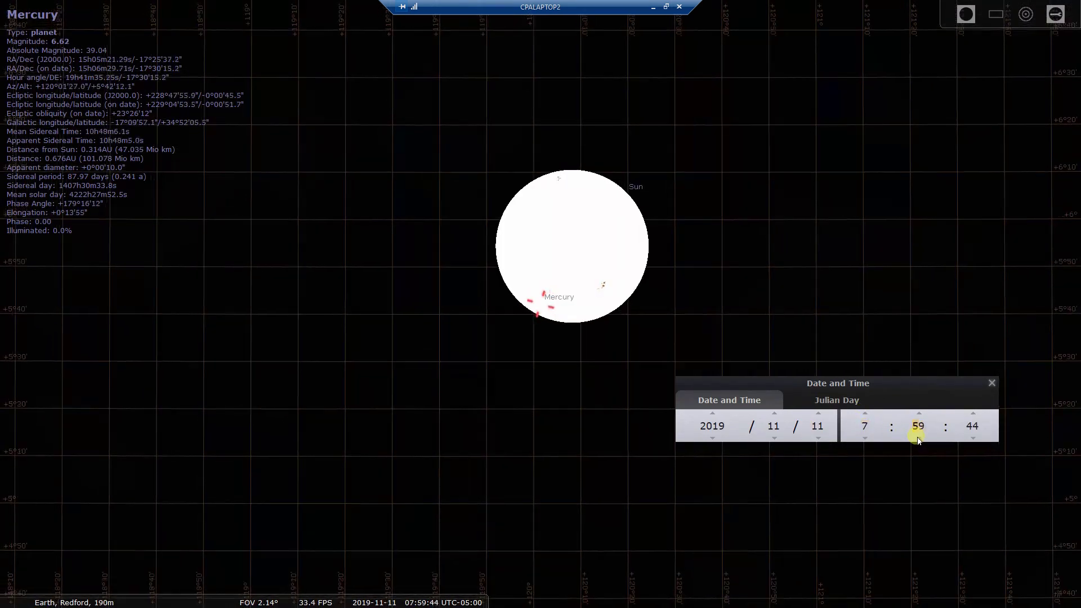
{"action": "scroll", "coordinate": [918, 439], "scroll_direction": "down", "scroll_amount": 13}
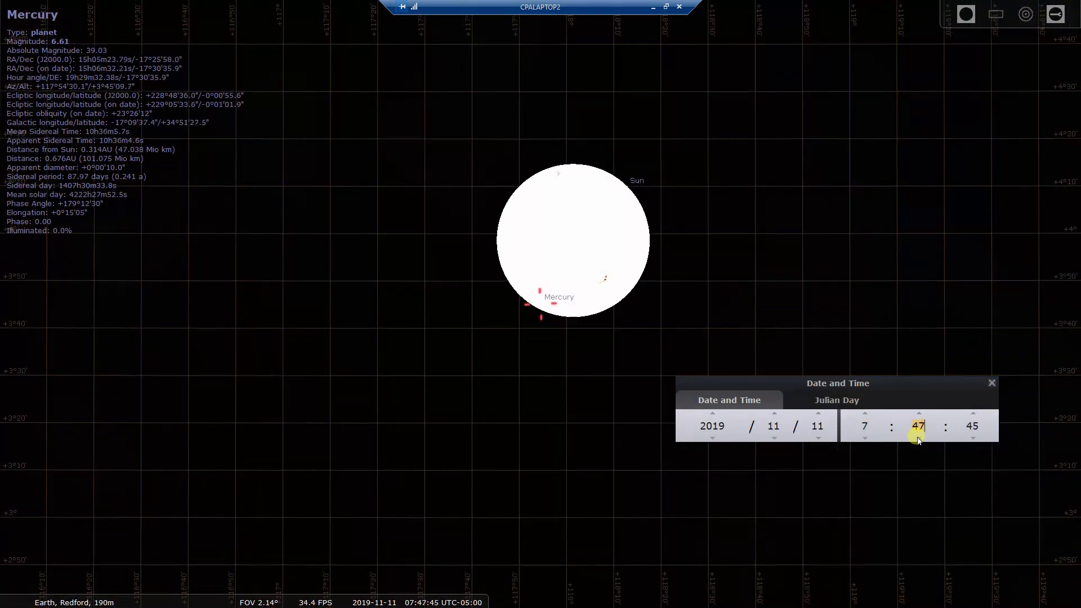
{"action": "scroll", "coordinate": [918, 439], "scroll_direction": "down", "scroll_amount": 1}
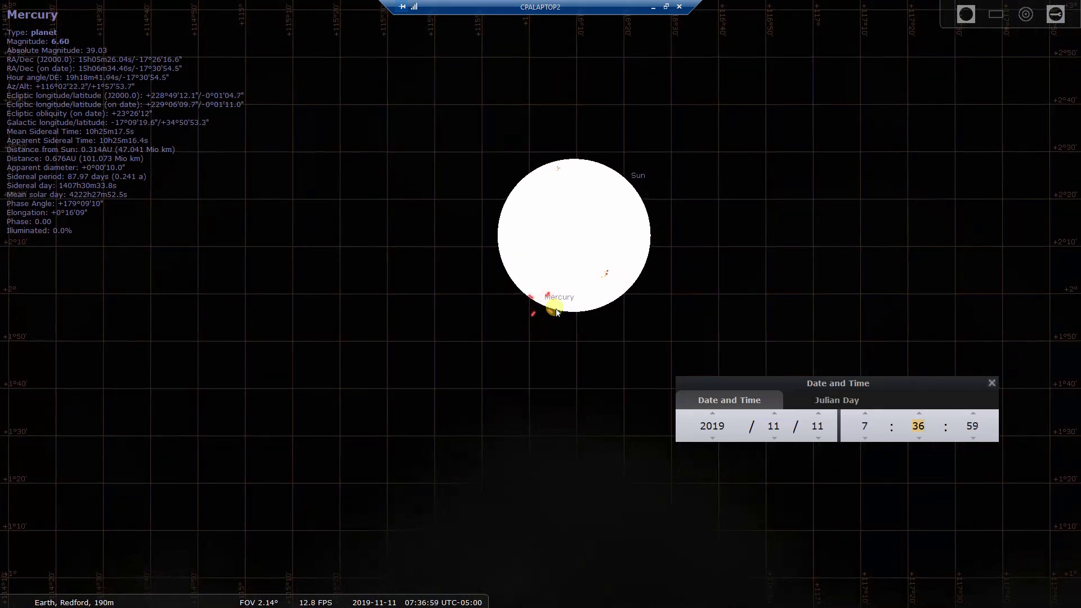
Step: Inspect Mercury's first contact with the Sun's edge up close, fine-tuning the simulated time between 7:35 and 7:36
{"action": "scroll", "coordinate": [567, 306], "scroll_direction": "up", "scroll_amount": 5}
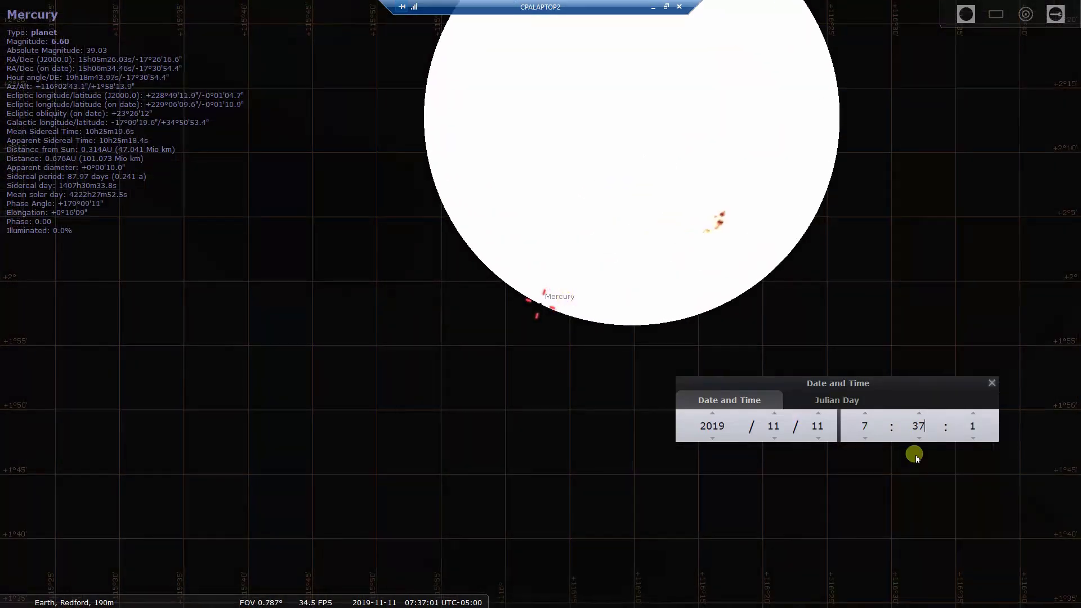
{"action": "left_click", "coordinate": [919, 438]}
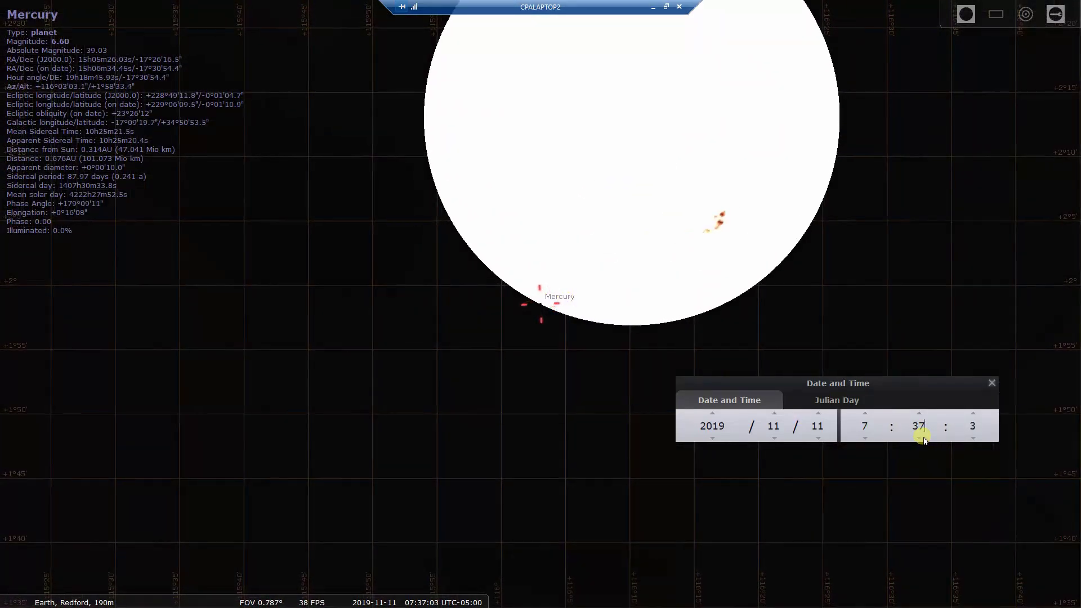
{"action": "left_click", "coordinate": [919, 438]}
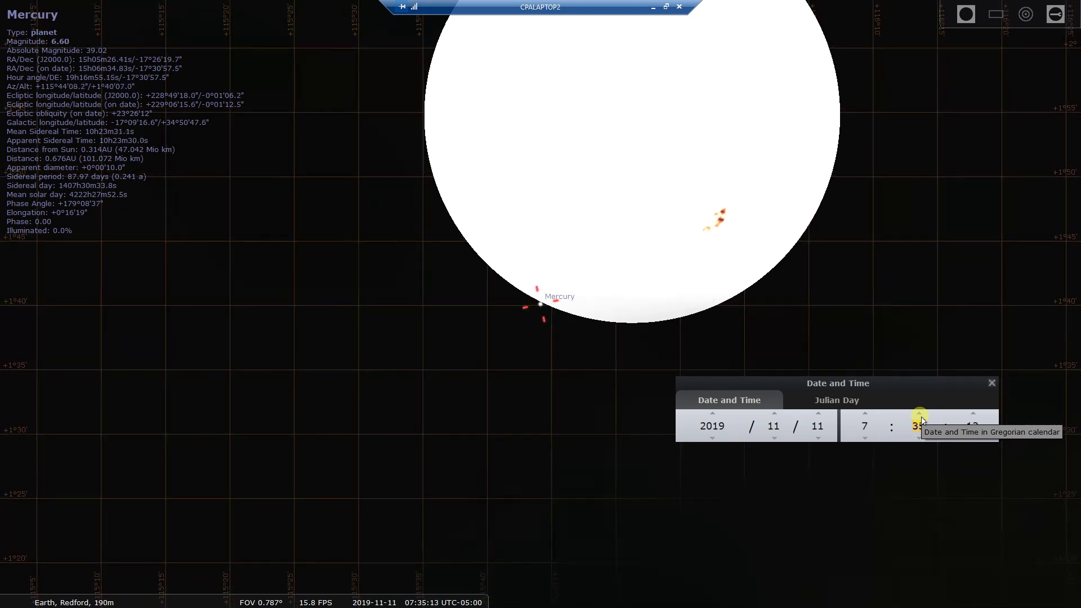
{"action": "left_click", "coordinate": [919, 415]}
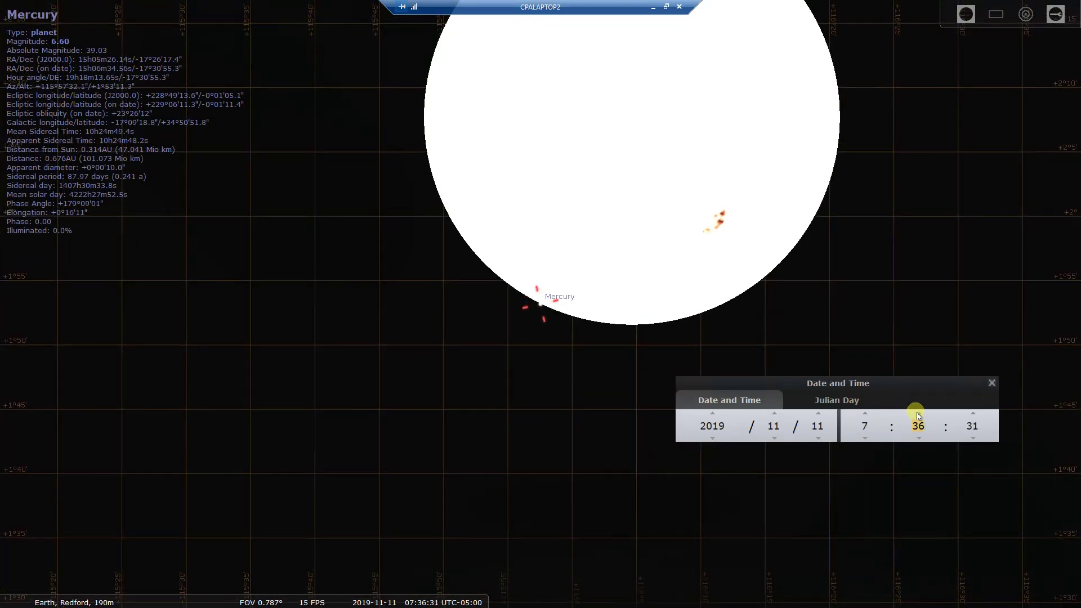
Step: Advance the simulated time minute by minute to 8:45 to follow Mercury's path onto the Sun's disc
{"action": "scroll", "coordinate": [918, 416], "scroll_direction": "up", "scroll_amount": 7}
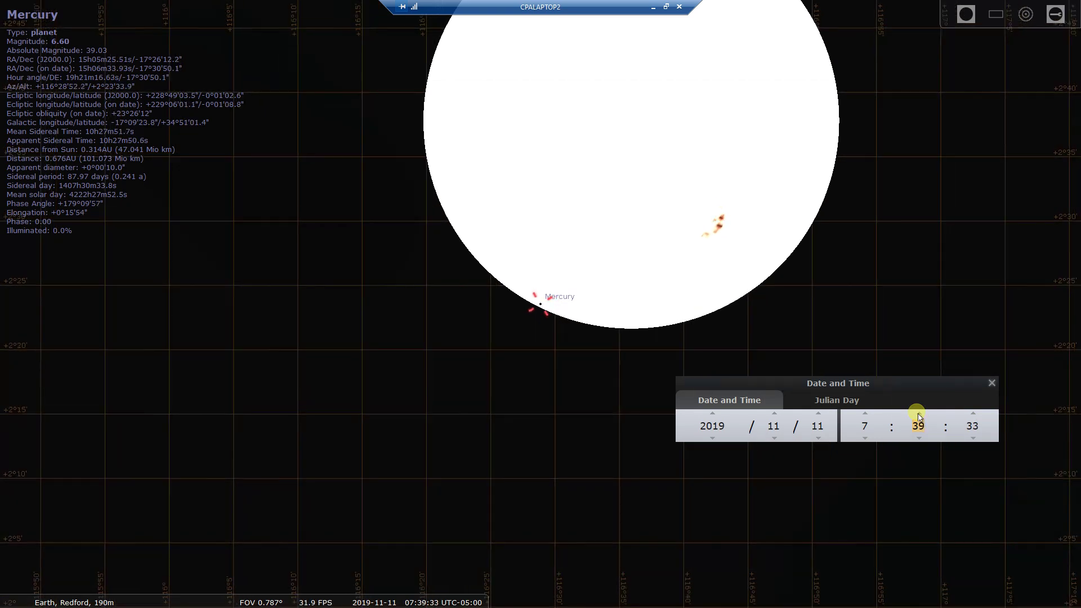
{"action": "scroll", "coordinate": [918, 417], "scroll_direction": "up", "scroll_amount": 13}
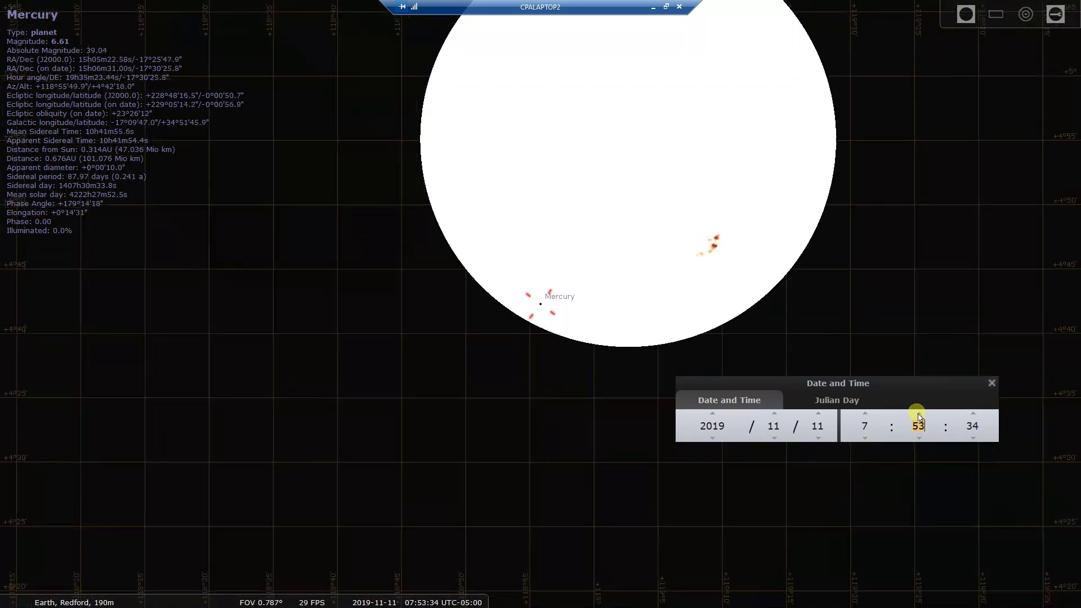
{"action": "scroll", "coordinate": [919, 417], "scroll_direction": "up", "scroll_amount": 2}
{"action": "scroll", "coordinate": [918, 416], "scroll_direction": "up", "scroll_amount": 10}
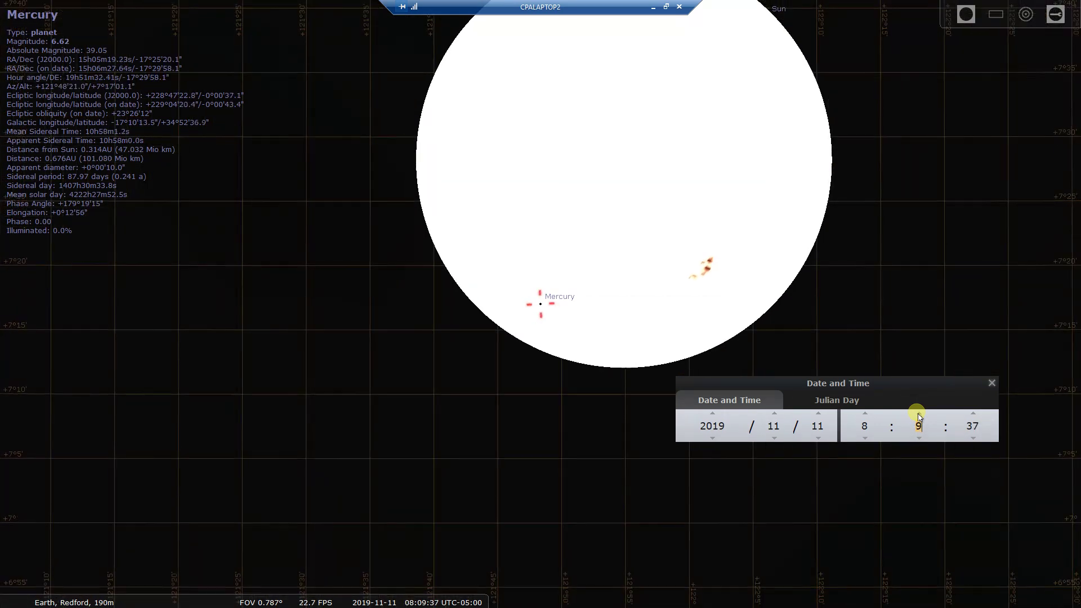
{"action": "scroll", "coordinate": [917, 417], "scroll_direction": "up", "scroll_amount": 2}
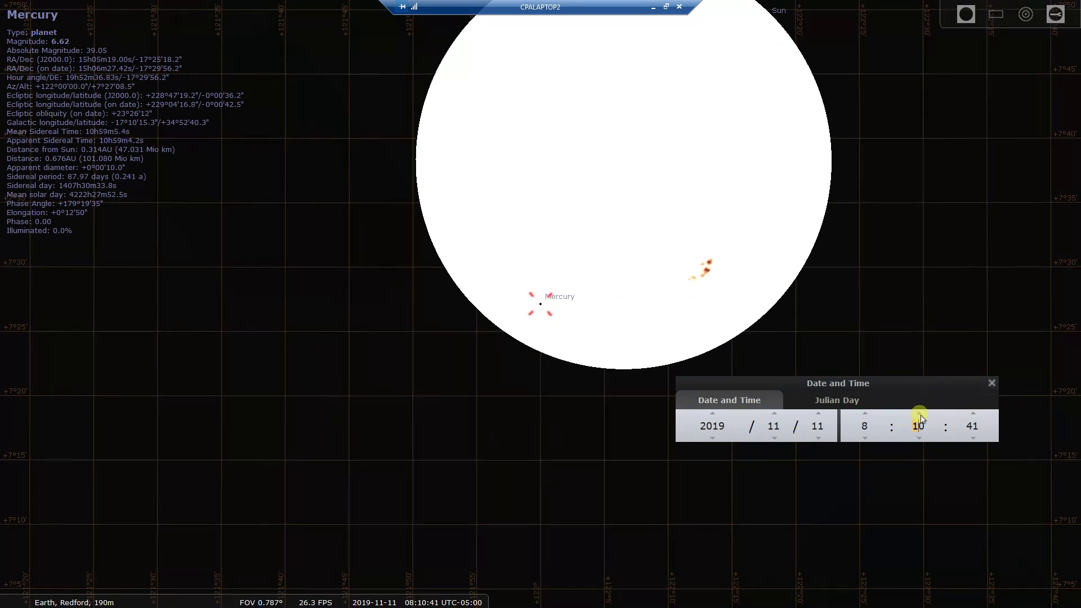
{"action": "scroll", "coordinate": [918, 417], "scroll_direction": "up", "scroll_amount": 1}
{"action": "scroll", "coordinate": [921, 419], "scroll_direction": "up", "scroll_amount": 11}
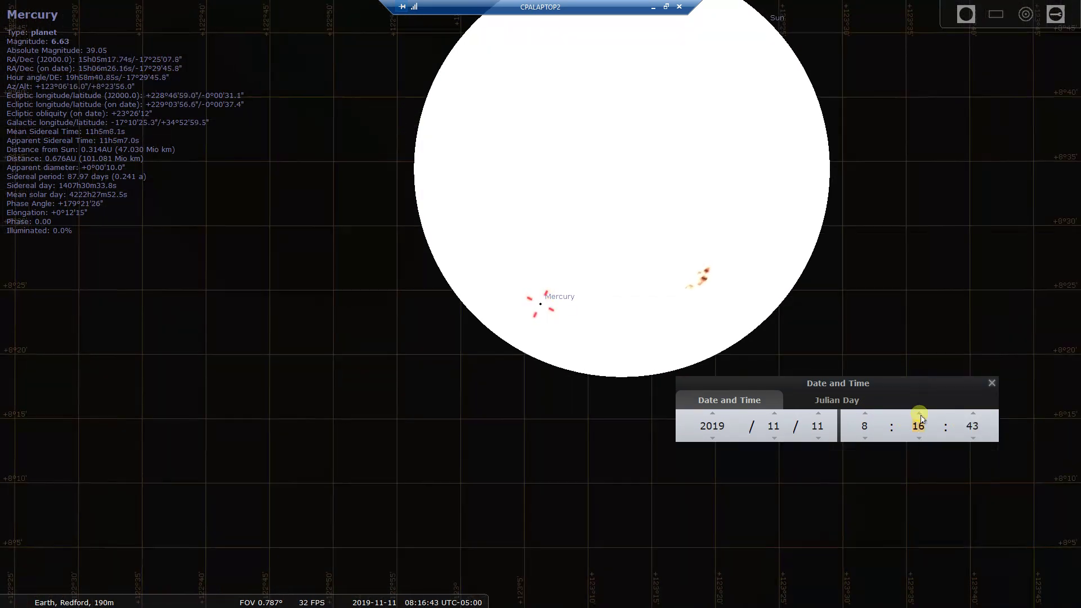
{"action": "scroll", "coordinate": [921, 418], "scroll_direction": "up", "scroll_amount": 13}
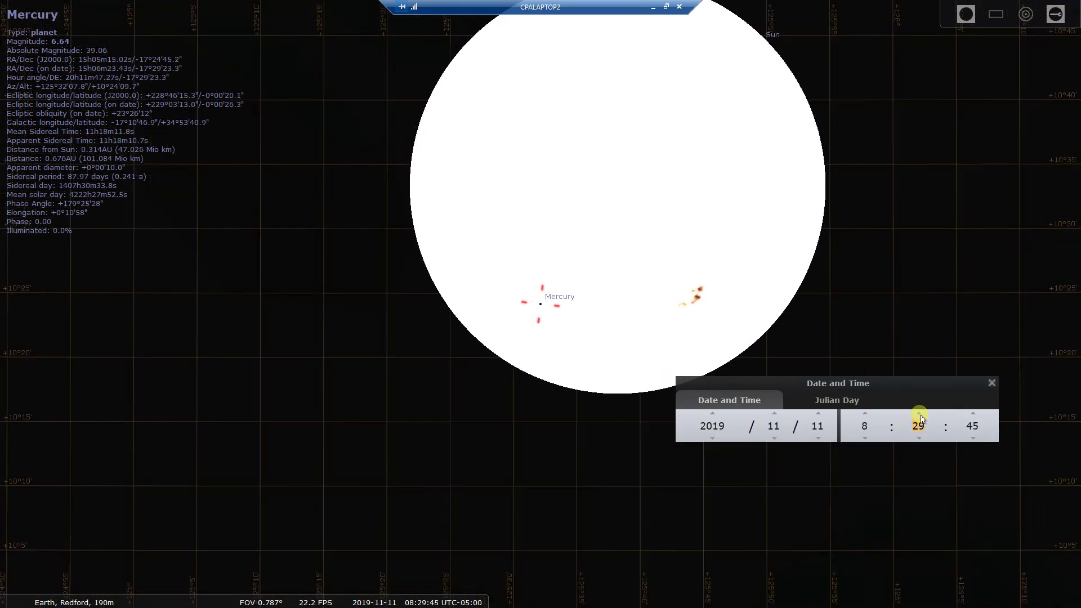
{"action": "scroll", "coordinate": [921, 419], "scroll_direction": "up", "scroll_amount": 10}
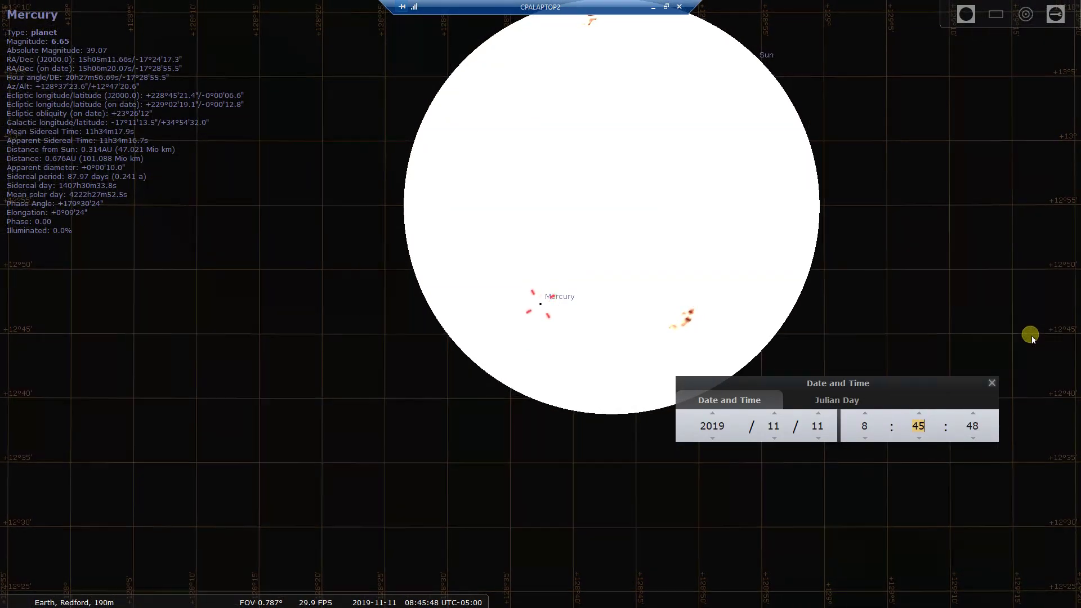
Step: Continue advancing the simulated time to 10:28 to carry Mercury close to the centre of the Sun's disc
{"action": "scroll", "coordinate": [920, 419], "scroll_direction": "up", "scroll_amount": 7}
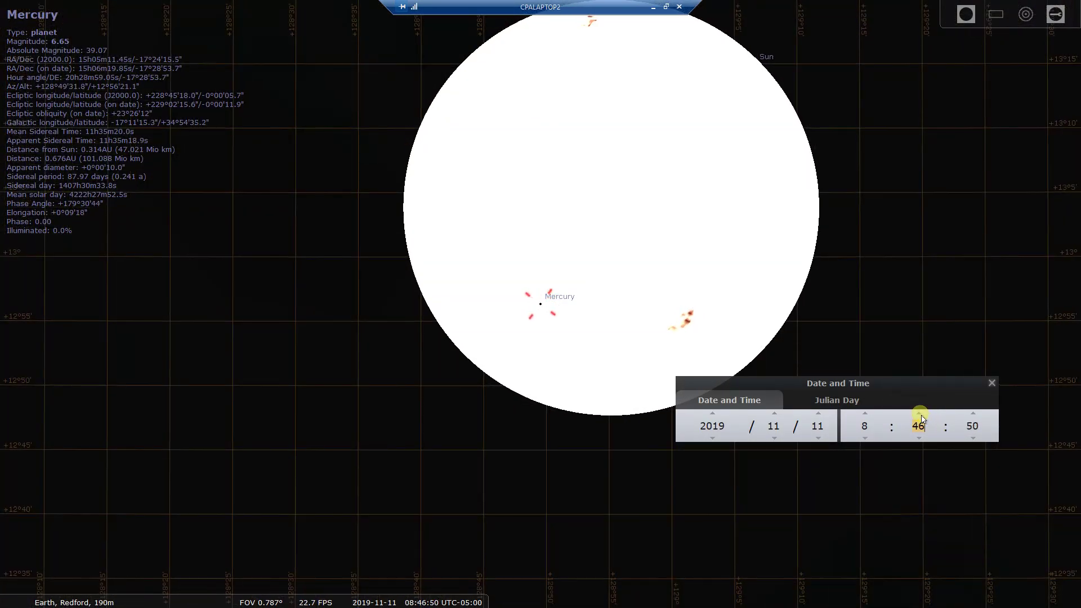
{"action": "scroll", "coordinate": [921, 419], "scroll_direction": "up", "scroll_amount": 11}
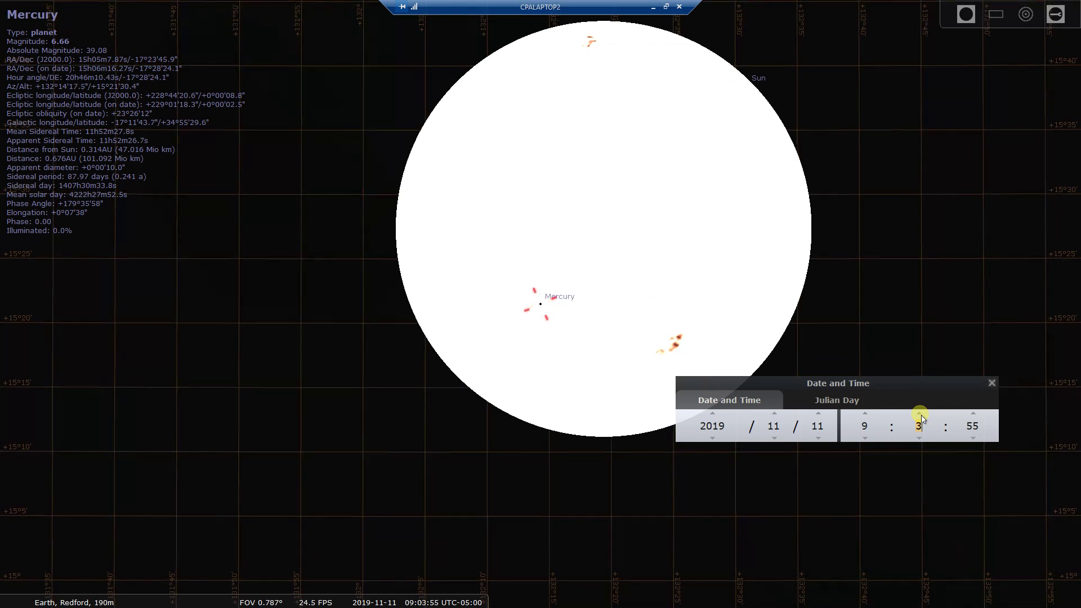
{"action": "scroll", "coordinate": [921, 417], "scroll_direction": "up", "scroll_amount": 10}
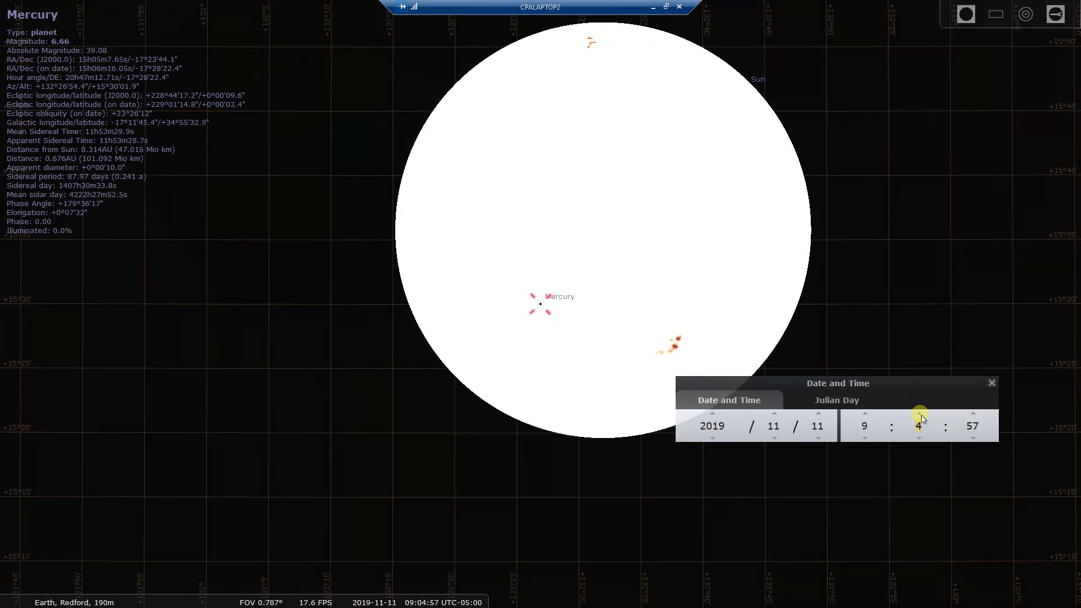
{"action": "scroll", "coordinate": [922, 417], "scroll_direction": "up", "scroll_amount": 7}
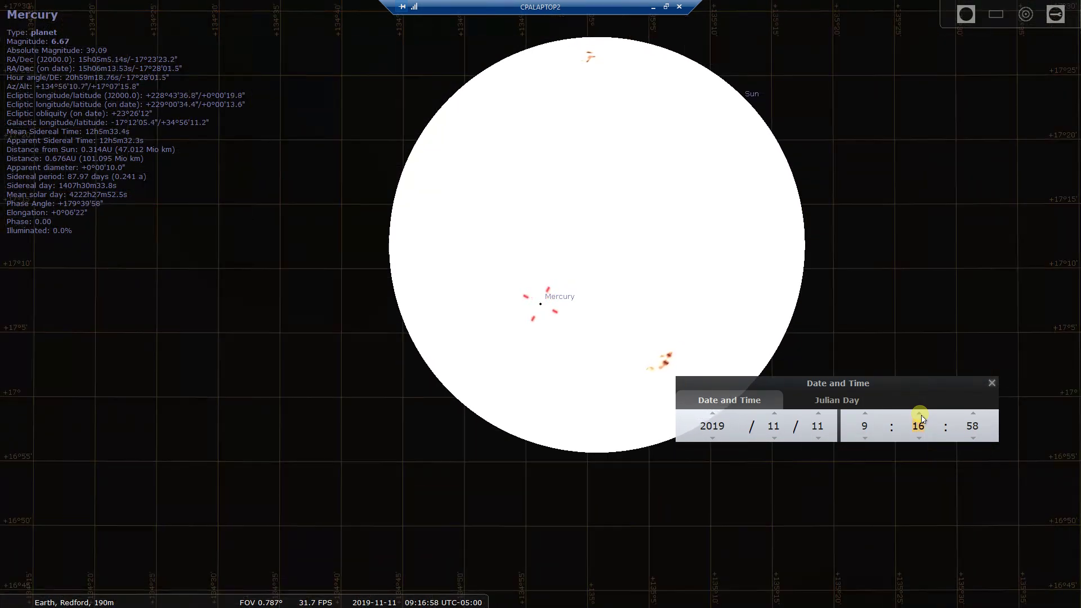
{"action": "scroll", "coordinate": [922, 418], "scroll_direction": "up", "scroll_amount": 11}
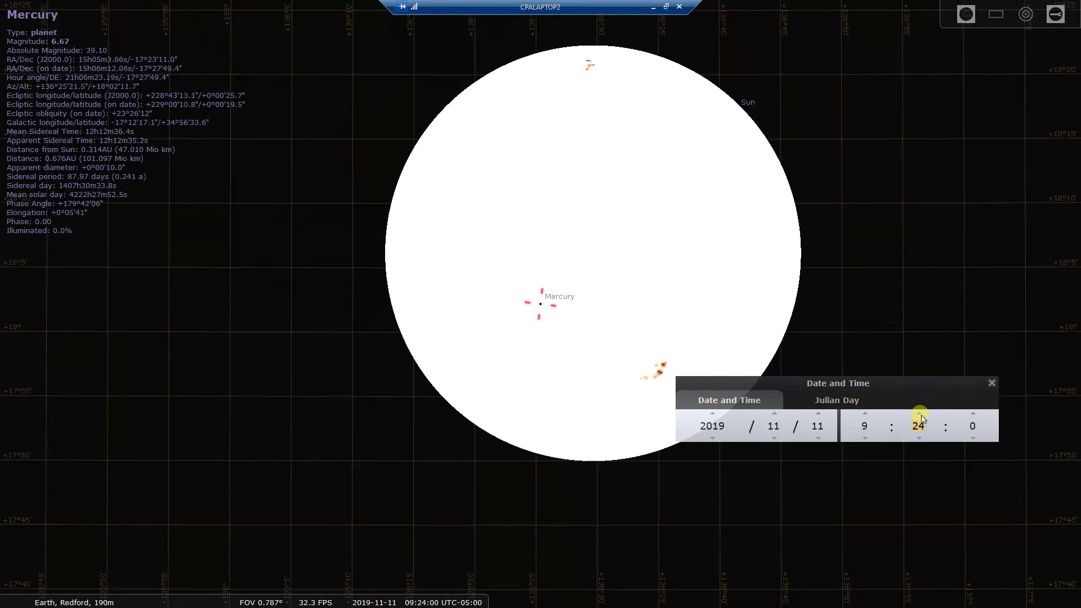
{"action": "scroll", "coordinate": [921, 417], "scroll_direction": "up", "scroll_amount": 1}
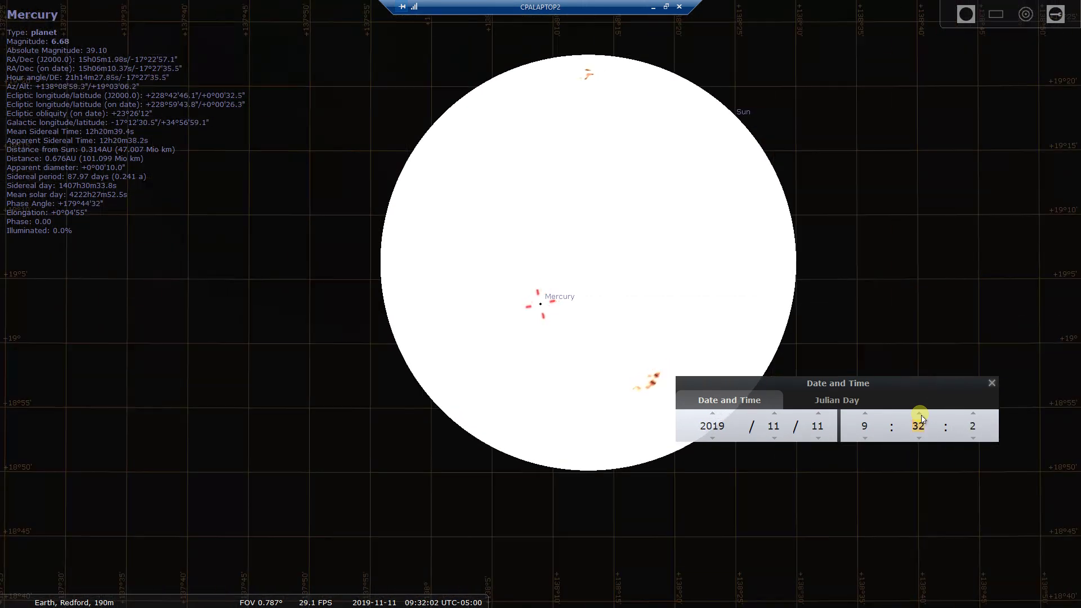
{"action": "scroll", "coordinate": [922, 417], "scroll_direction": "up", "scroll_amount": 8}
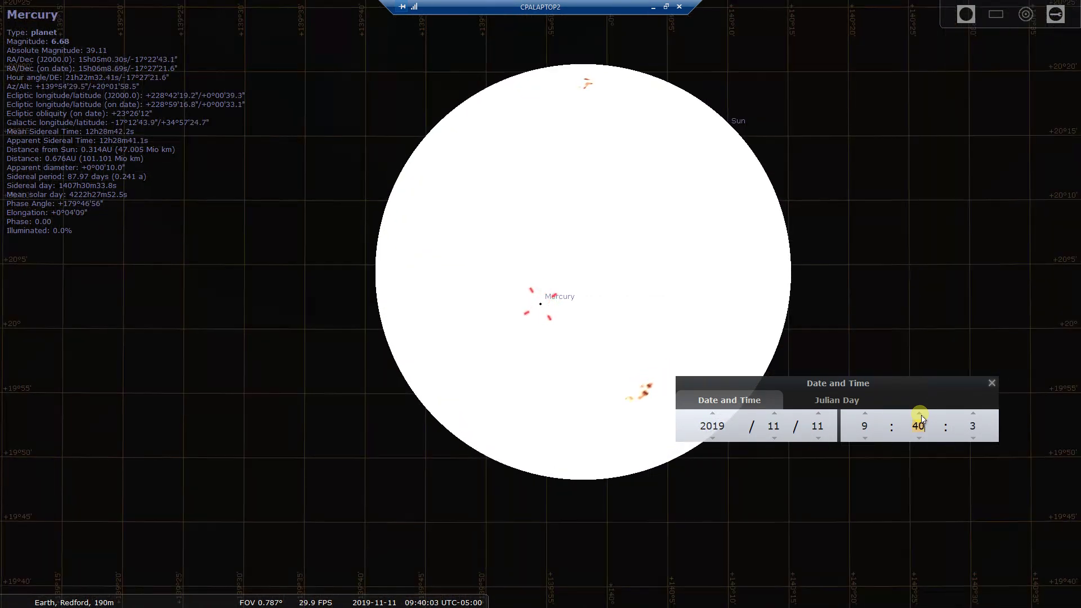
{"action": "scroll", "coordinate": [921, 417], "scroll_direction": "up", "scroll_amount": 7}
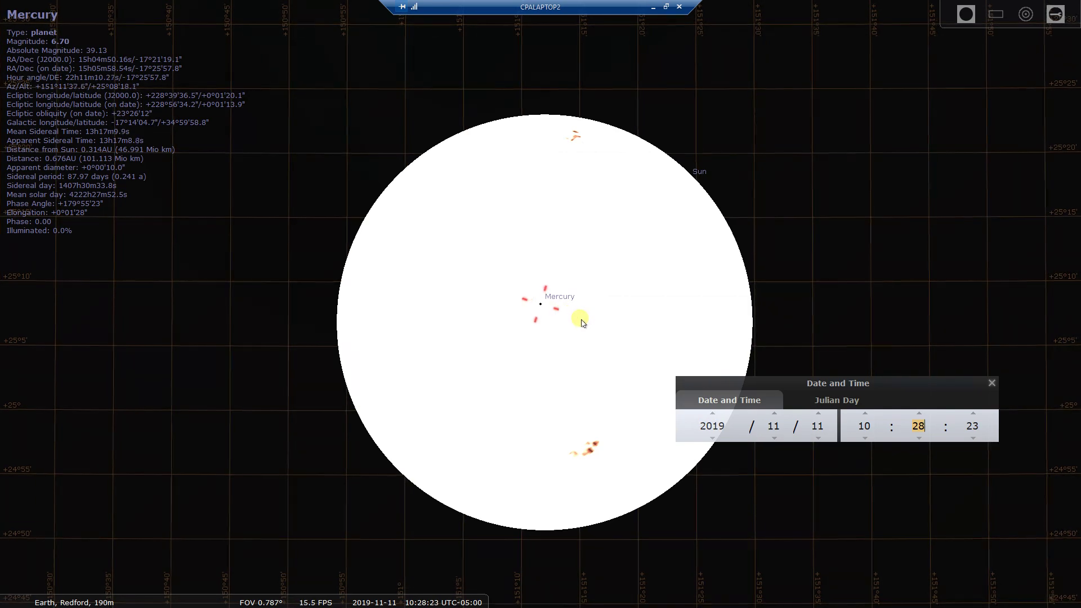
Step: Examine the Sun's position in the wide sky above the horizon, returning to a close view of Mercury on its disc
{"action": "scroll", "coordinate": [581, 323], "scroll_direction": "down", "scroll_amount": 4}
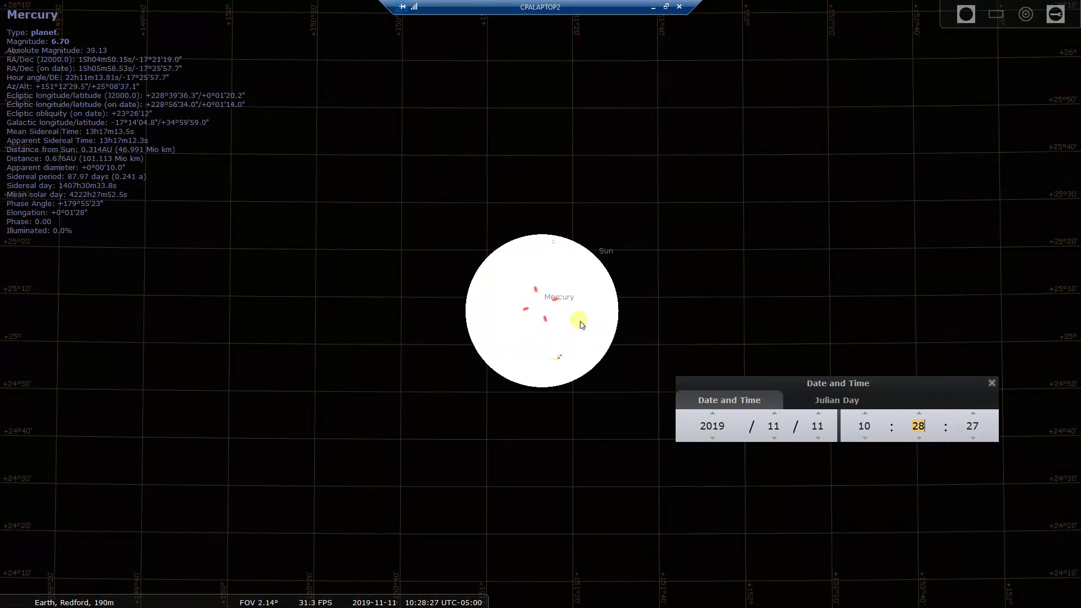
{"action": "scroll", "coordinate": [580, 325], "scroll_direction": "down", "scroll_amount": 5}
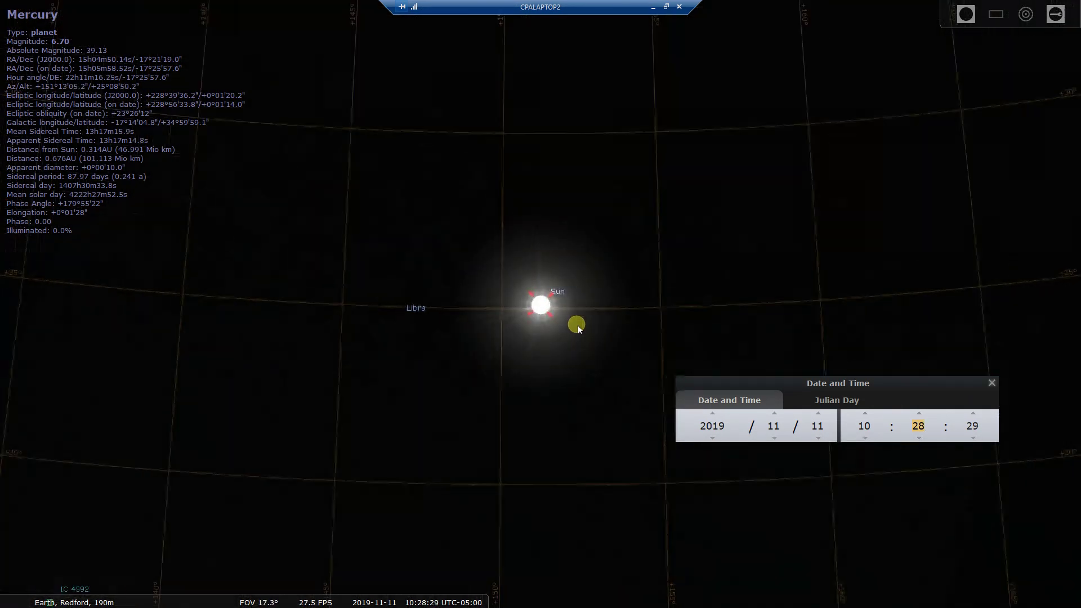
{"action": "scroll", "coordinate": [578, 326], "scroll_direction": "down", "scroll_amount": 4}
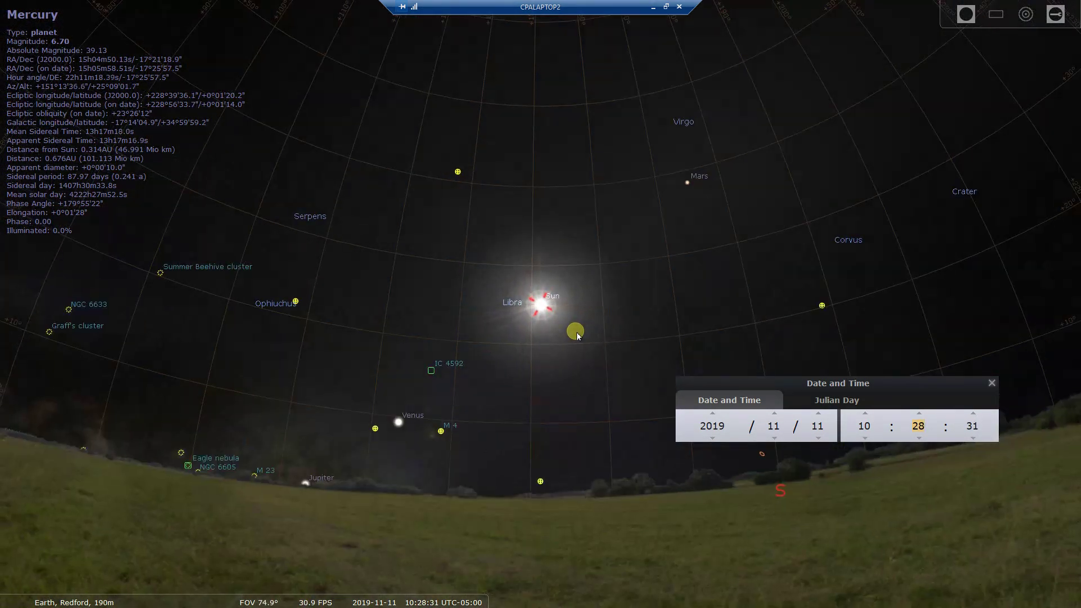
{"action": "scroll", "coordinate": [576, 332], "scroll_direction": "up", "scroll_amount": 2}
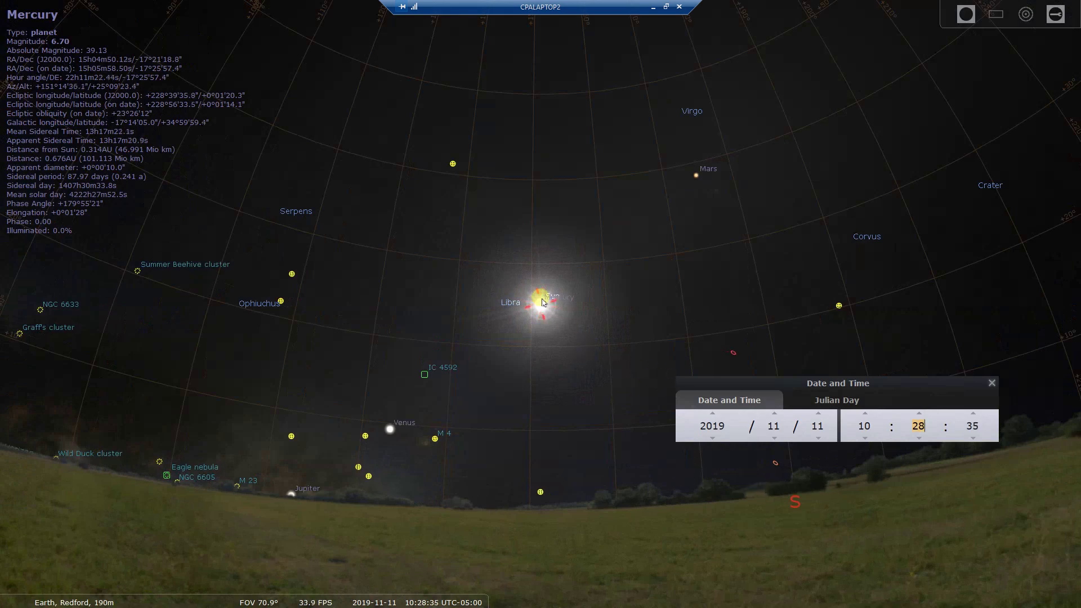
{"action": "scroll", "coordinate": [585, 317], "scroll_direction": "up", "scroll_amount": 5}
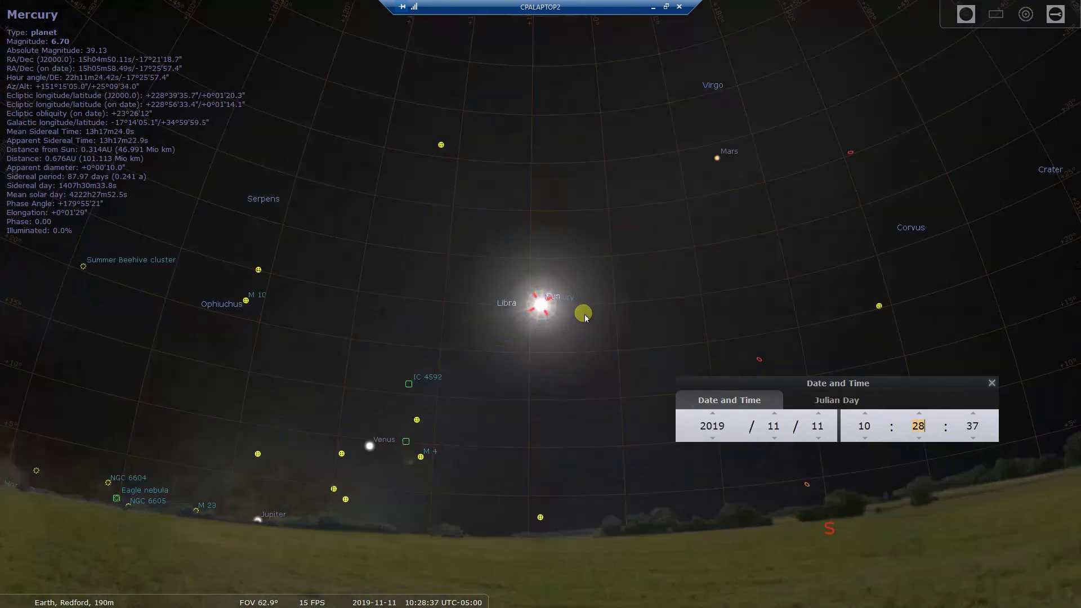
{"action": "scroll", "coordinate": [589, 317], "scroll_direction": "up", "scroll_amount": 5}
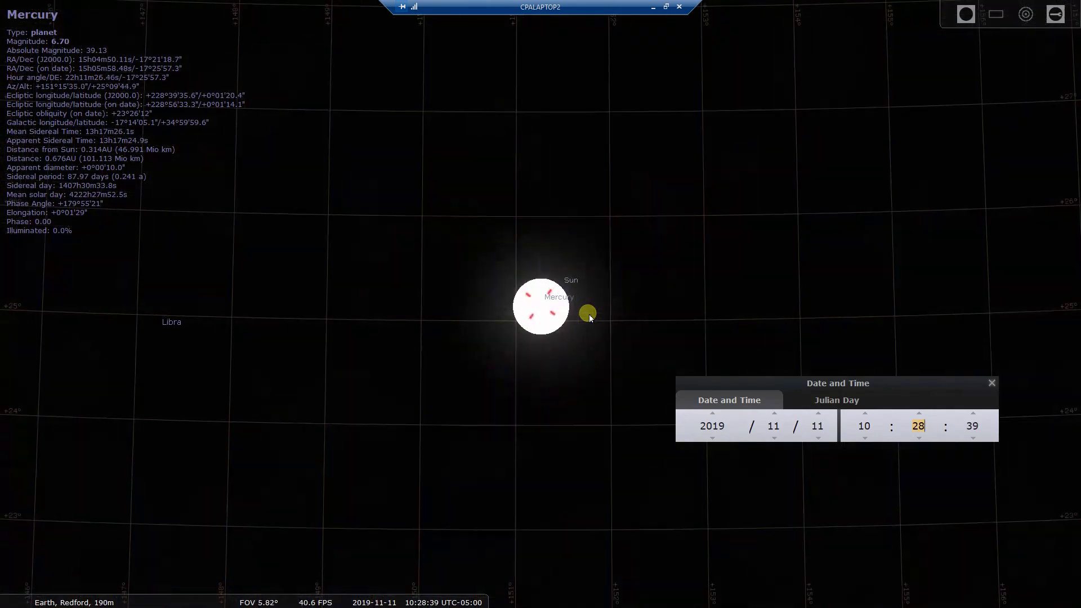
{"action": "scroll", "coordinate": [588, 317], "scroll_direction": "up", "scroll_amount": 2}
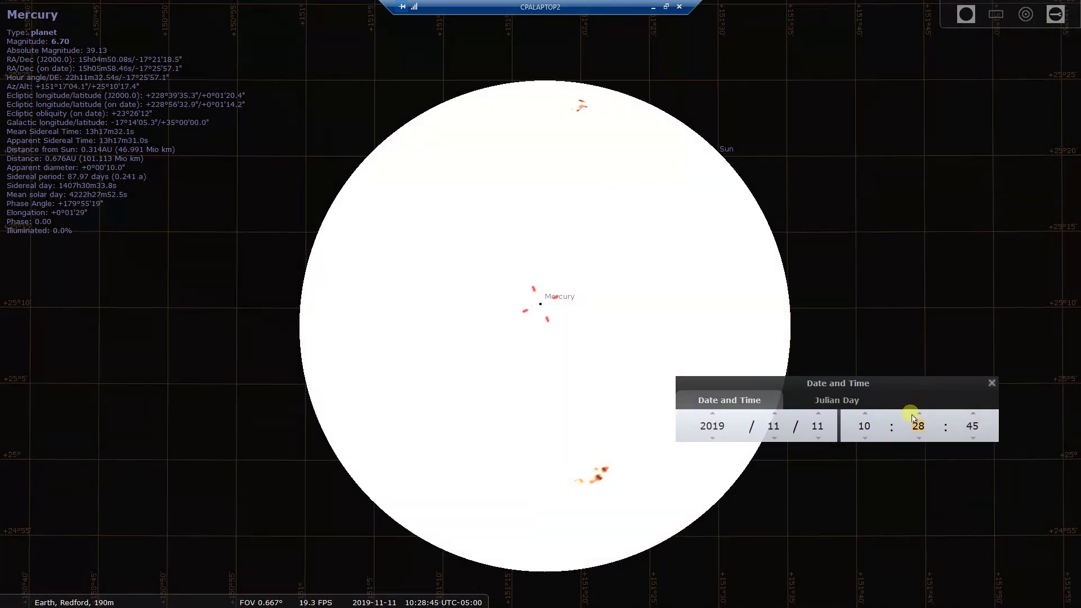
Step: Advance the simulated time to 12:34 to carry Mercury towards the far edge of the Sun
{"action": "left_click", "coordinate": [919, 413]}
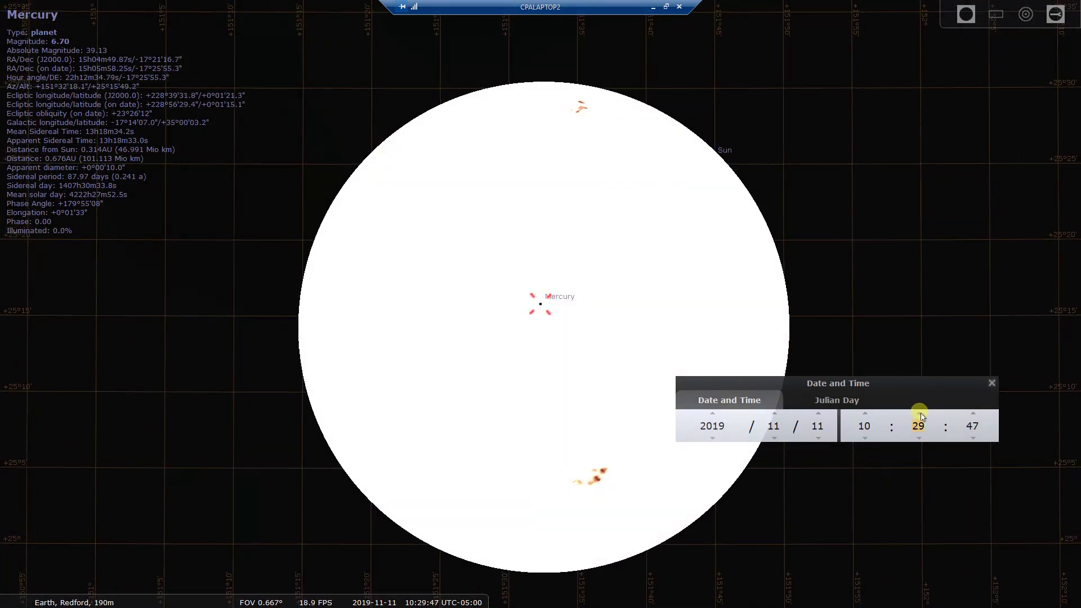
{"action": "left_click", "coordinate": [919, 414]}
{"action": "left_click", "coordinate": [918, 414]}
{"action": "left_click", "coordinate": [919, 413]}
{"action": "left_click", "coordinate": [919, 414]}
{"action": "left_click", "coordinate": [919, 414]}
{"action": "left_click", "coordinate": [870, 414]}
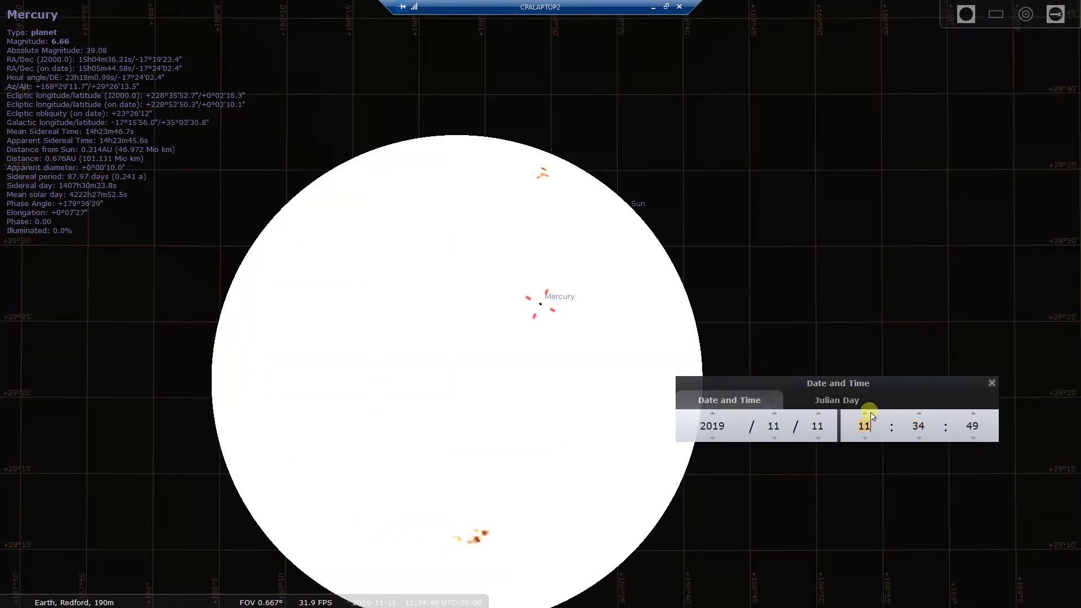
{"action": "left_click", "coordinate": [870, 414]}
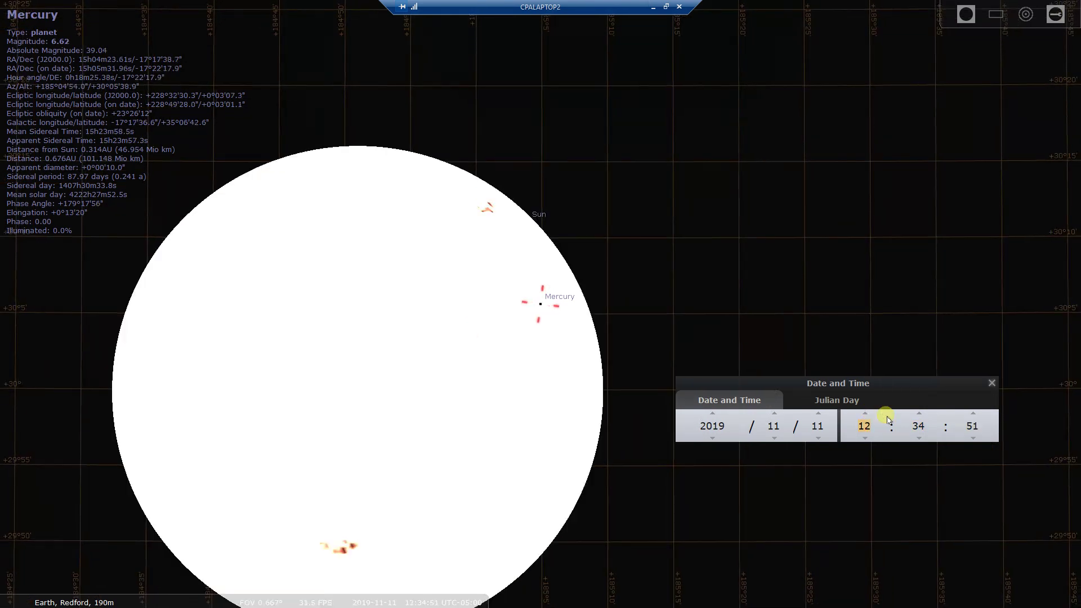
Step: Move the simulated time on to 12:50 in one-minute increments to follow Mercury nearing the Sun's edge
{"action": "left_click", "coordinate": [918, 414]}
{"action": "left_click", "coordinate": [918, 414]}
{"action": "left_click", "coordinate": [919, 414]}
{"action": "left_click", "coordinate": [919, 414]}
{"action": "left_click", "coordinate": [919, 414]}
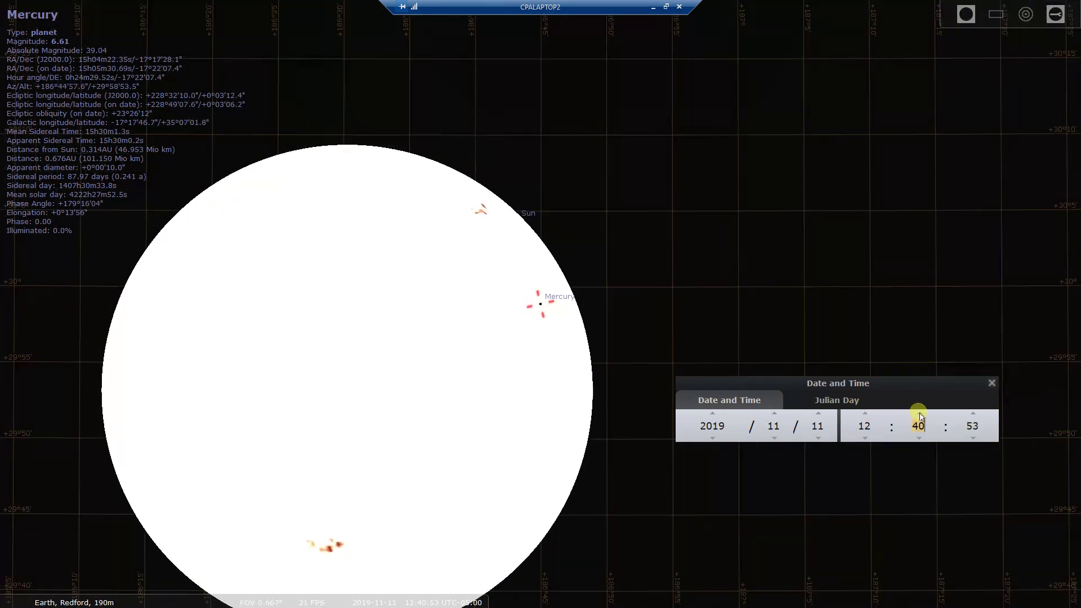
{"action": "left_click", "coordinate": [919, 415]}
{"action": "left_click", "coordinate": [918, 414]}
{"action": "left_click", "coordinate": [918, 414]}
{"action": "left_click", "coordinate": [919, 414]}
{"action": "left_click", "coordinate": [919, 414]}
{"action": "left_click", "coordinate": [920, 415]}
{"action": "left_click", "coordinate": [920, 414]}
{"action": "left_click", "coordinate": [919, 414]}
{"action": "left_click", "coordinate": [919, 414]}
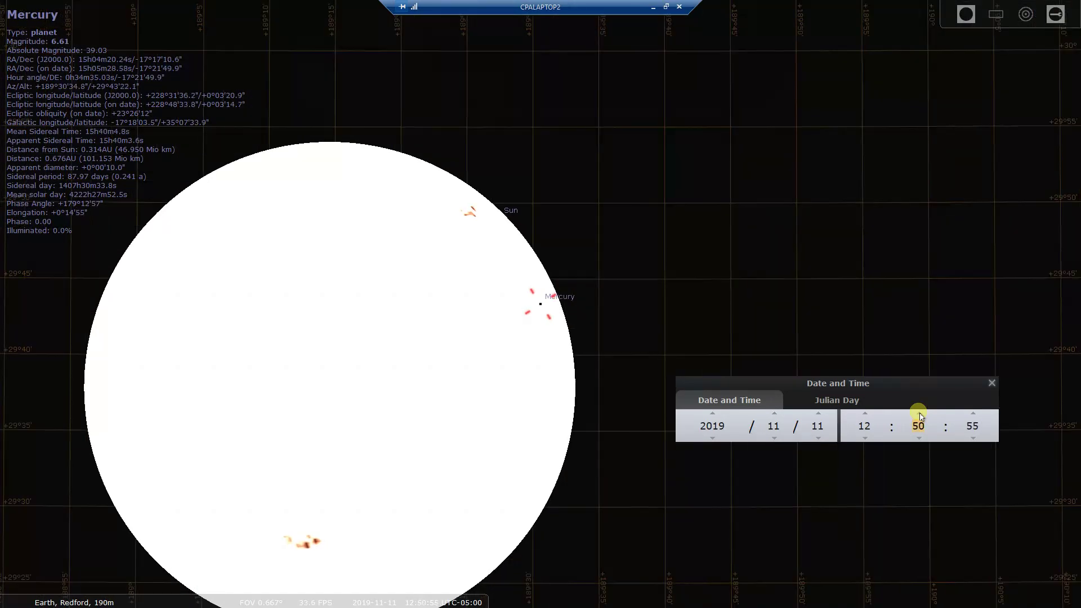
Step: Step the simulated time forward to 13:02 to bring Mercury to its exit point on the Sun's limb
{"action": "left_click", "coordinate": [919, 414]}
{"action": "left_click", "coordinate": [919, 414]}
{"action": "left_click", "coordinate": [919, 414]}
{"action": "left_click", "coordinate": [919, 414]}
{"action": "left_click", "coordinate": [919, 414]}
{"action": "left_click", "coordinate": [919, 414]}
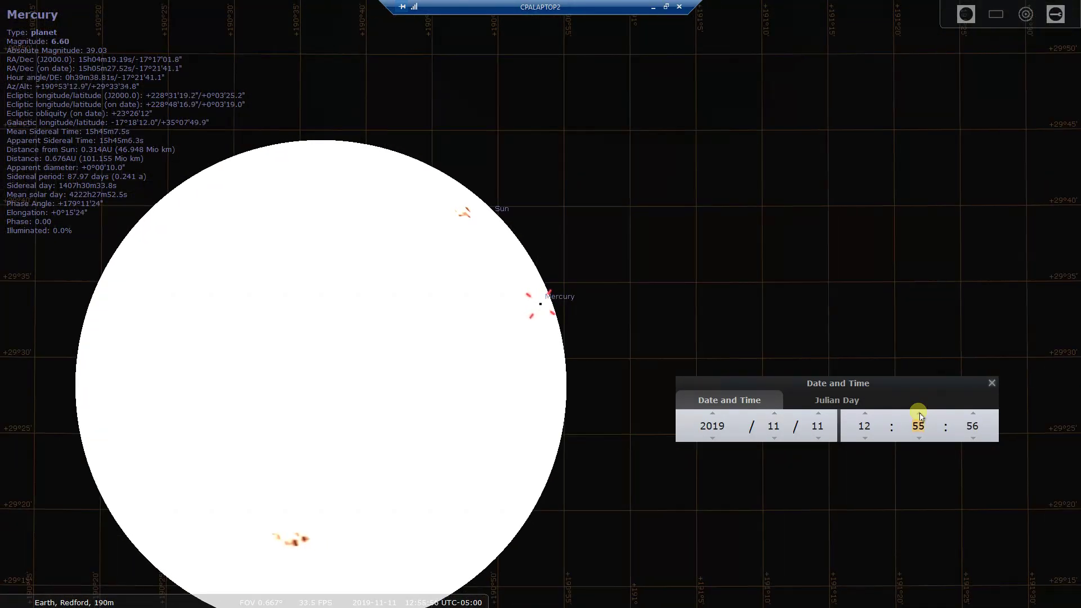
{"action": "left_click", "coordinate": [919, 414]}
{"action": "left_click", "coordinate": [919, 414]}
{"action": "left_click", "coordinate": [919, 415]}
{"action": "left_click", "coordinate": [919, 414]}
{"action": "left_click", "coordinate": [919, 414]}
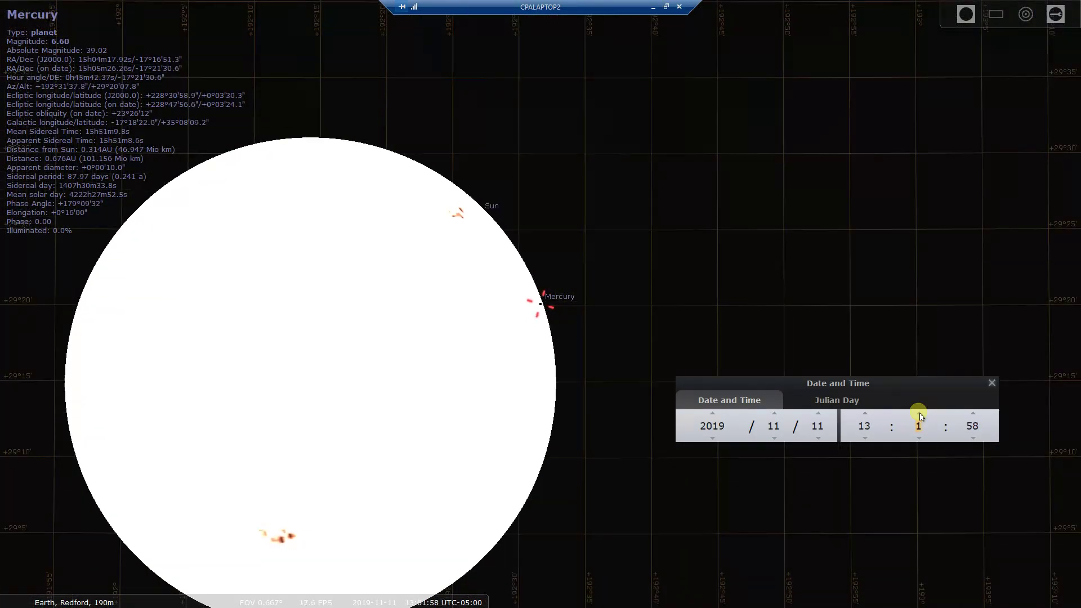
{"action": "left_click", "coordinate": [919, 414]}
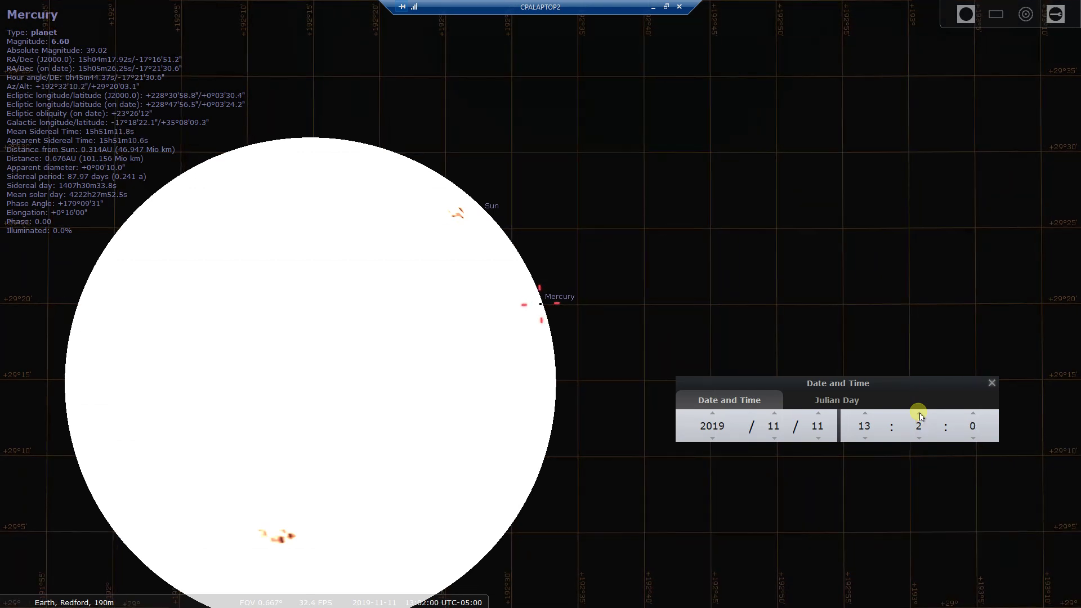